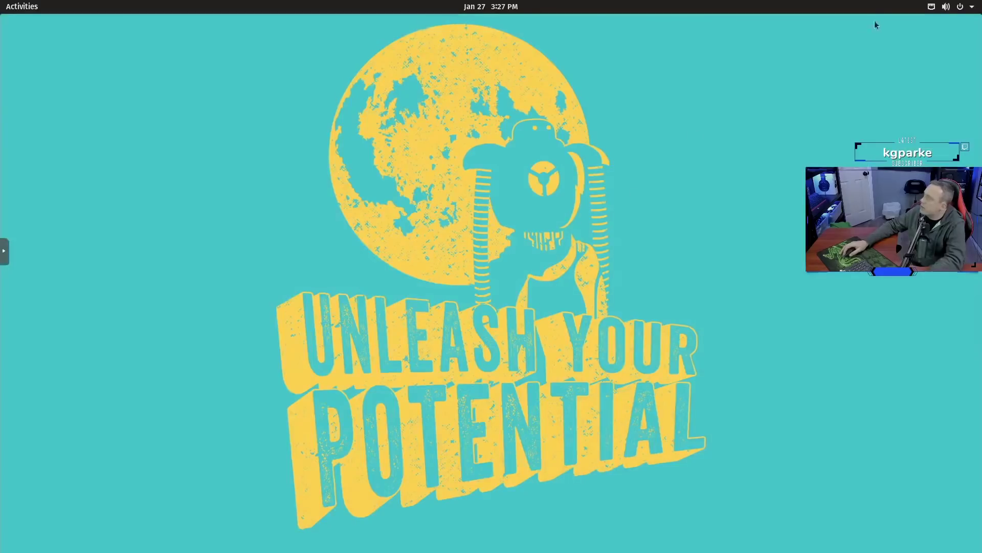
Review the Displays, Keyboard Shortcuts, Mouse & Touchpad and Printers pages in the system's device settings, and close the settings
{"action": "left_click", "coordinate": [967, 9]}
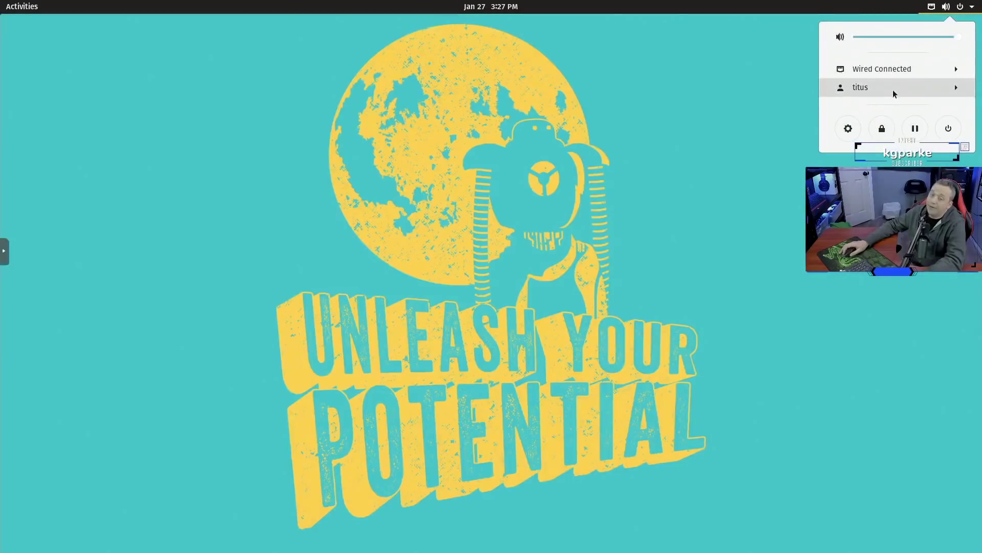
{"action": "left_click", "coordinate": [848, 128]}
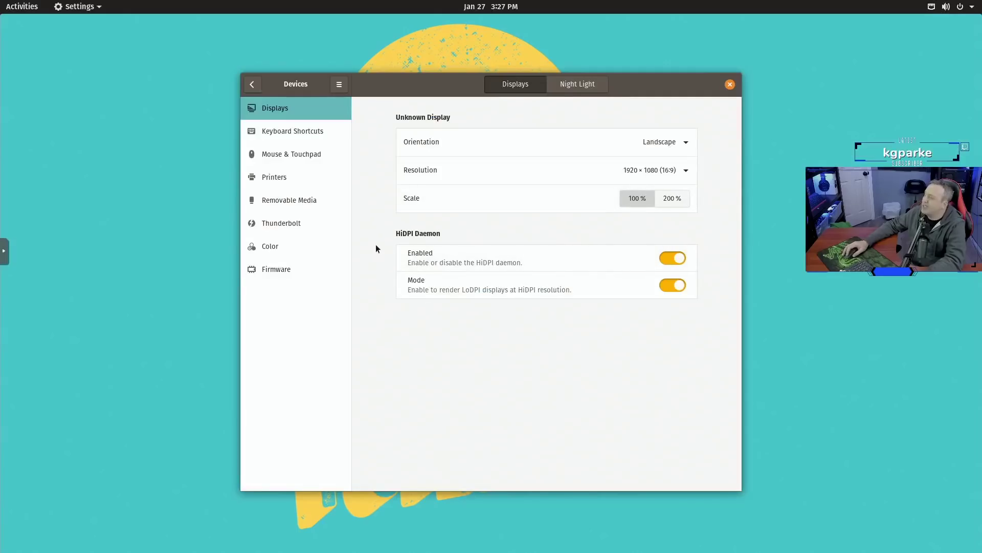
{"action": "left_click", "coordinate": [308, 133]}
{"action": "left_click", "coordinate": [295, 155]}
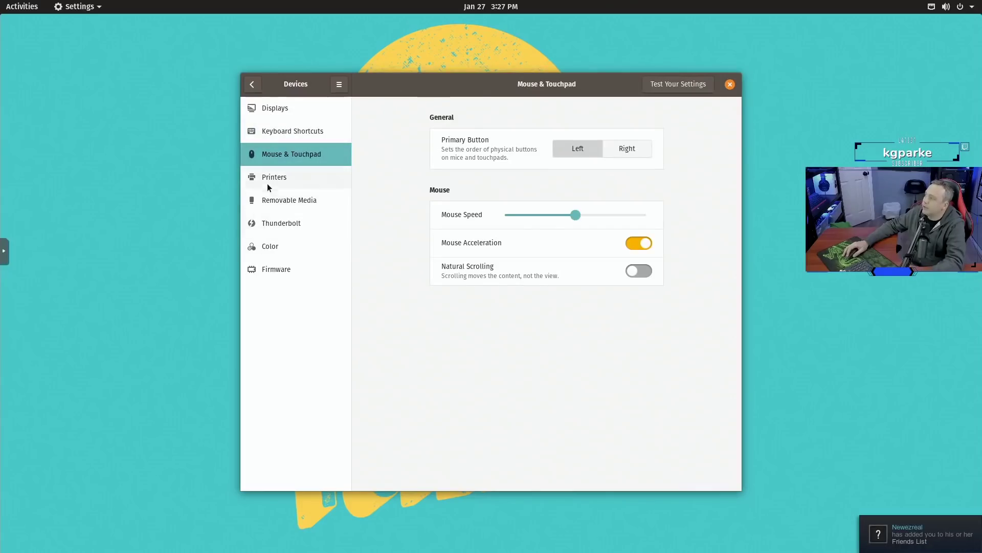
{"action": "left_click", "coordinate": [274, 178]}
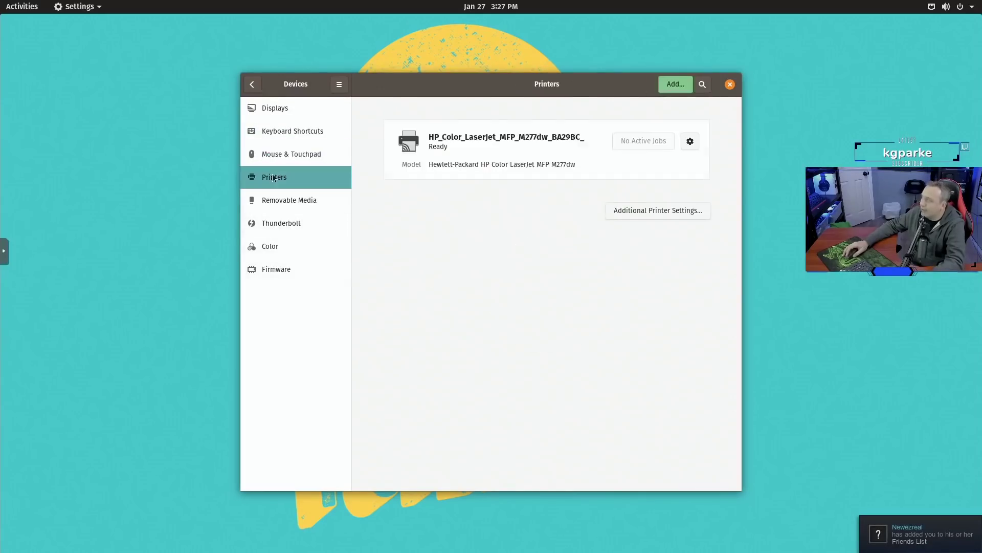
{"action": "left_click", "coordinate": [252, 84]}
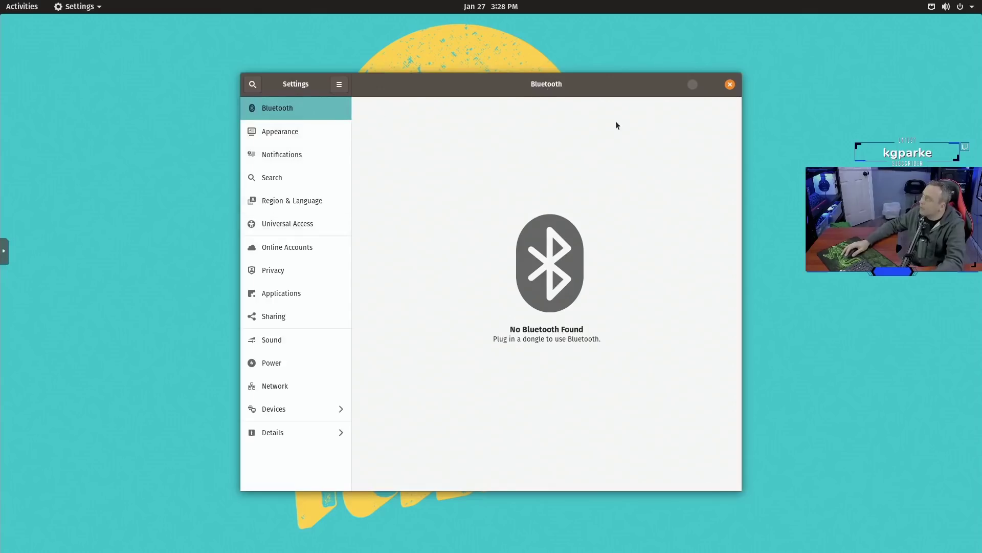
{"action": "left_click", "coordinate": [730, 85]}
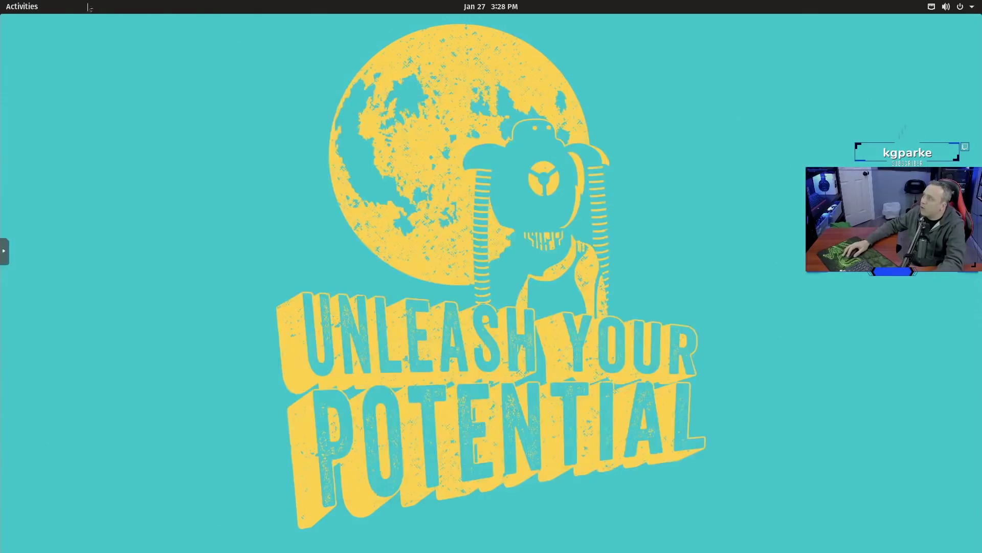
Open Pop!_Shop and install all available updates, authenticating with the account password
{"action": "key", "text": "super"}
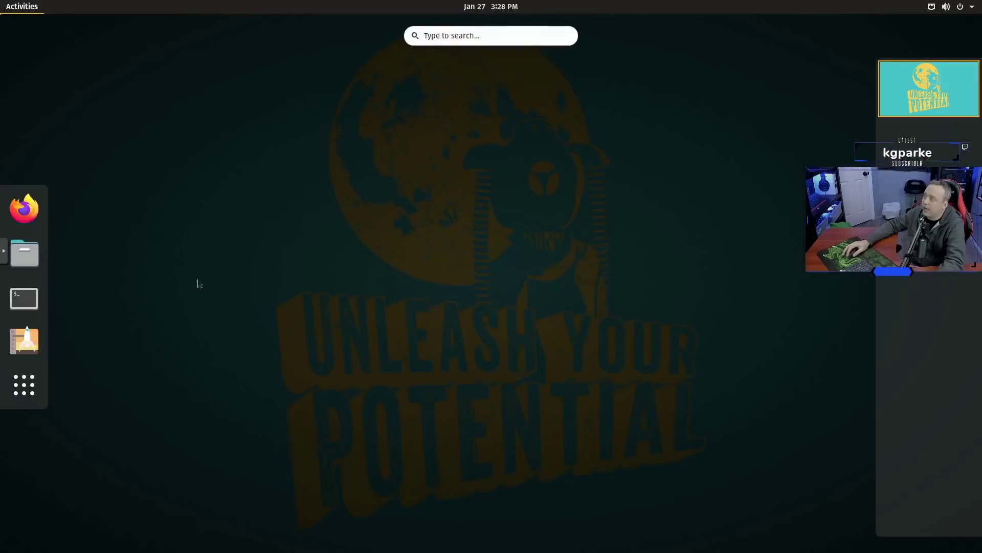
{"action": "left_click", "coordinate": [25, 340]}
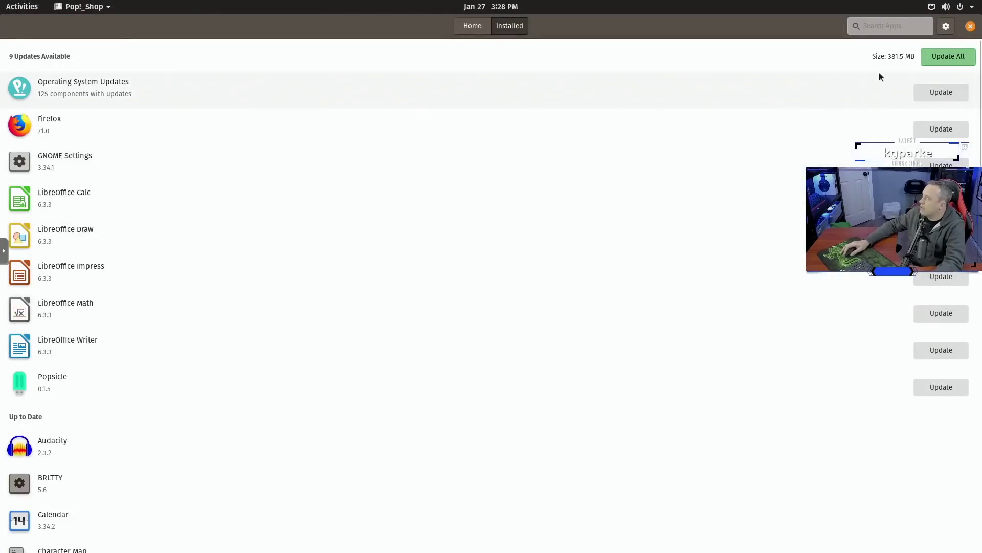
{"action": "left_click", "coordinate": [951, 57]}
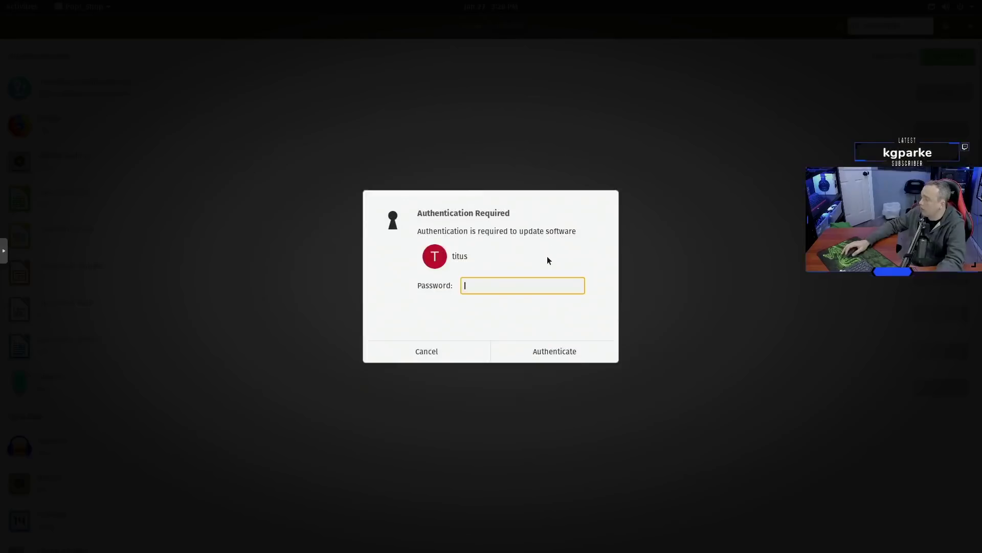
{"action": "type", "text": "****"}
{"action": "key", "text": "Return"}
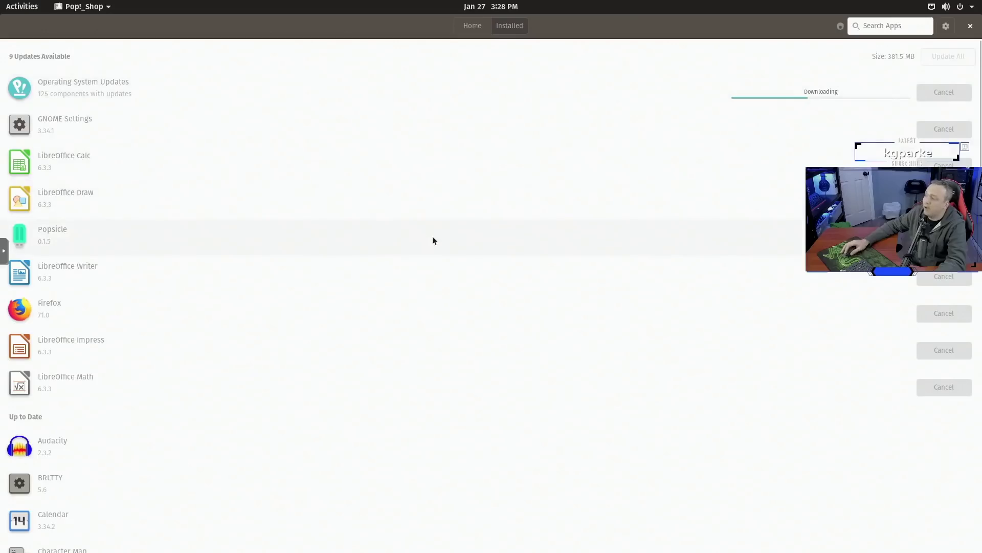
{"action": "scroll", "coordinate": [216, 304], "scroll_direction": "down", "scroll_amount": 5}
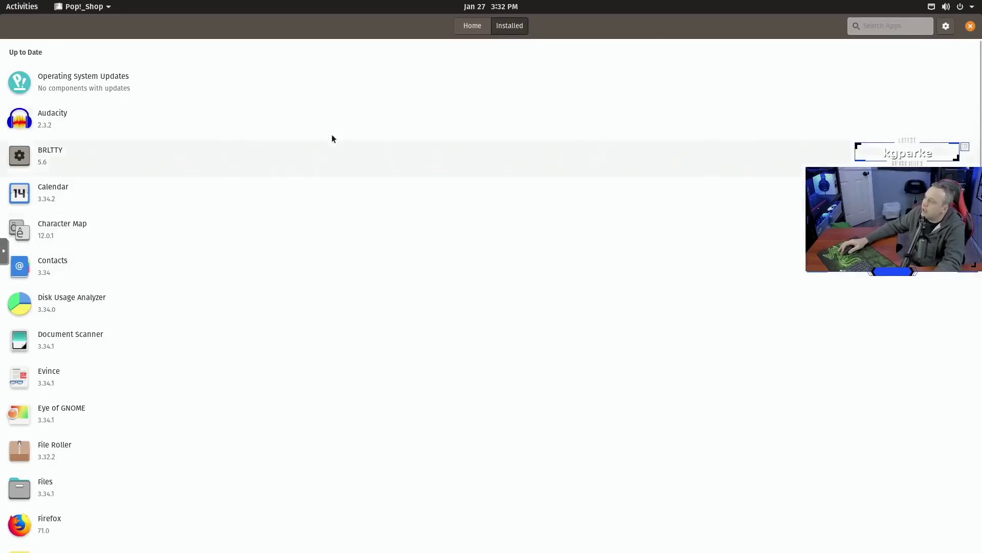
Search the shop for "steam" and install Steam, authenticating with the account password
{"action": "left_click", "coordinate": [473, 25]}
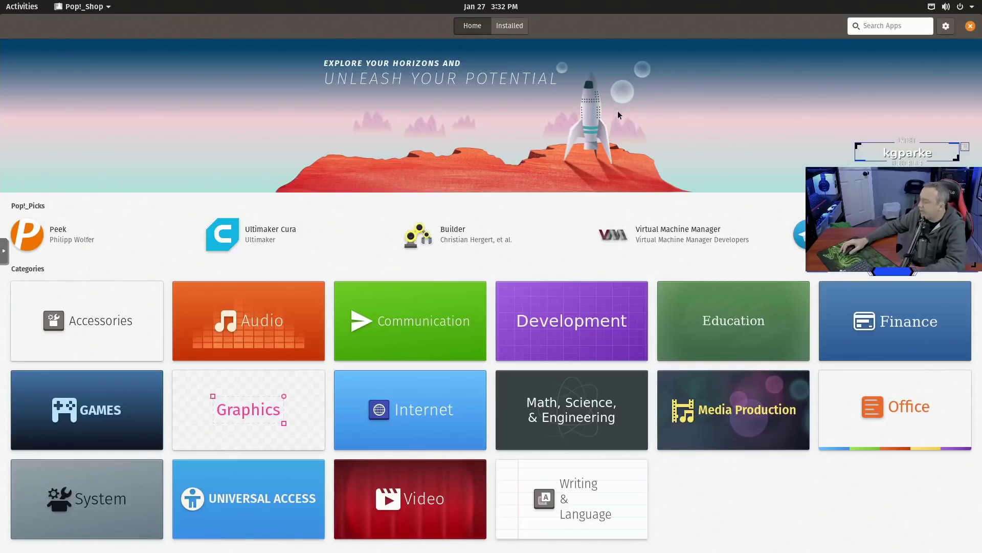
{"action": "left_click", "coordinate": [883, 27]}
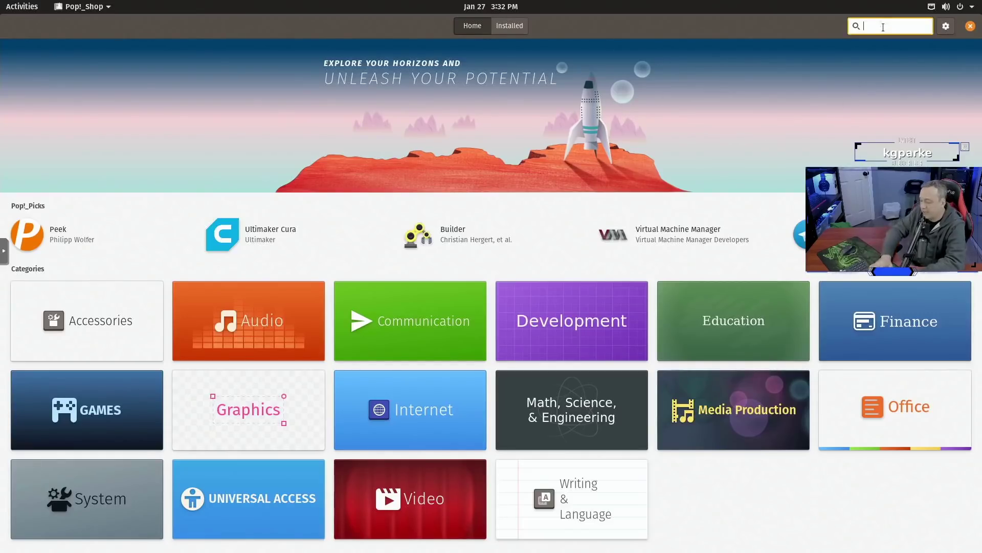
{"action": "type", "text": "steam"}
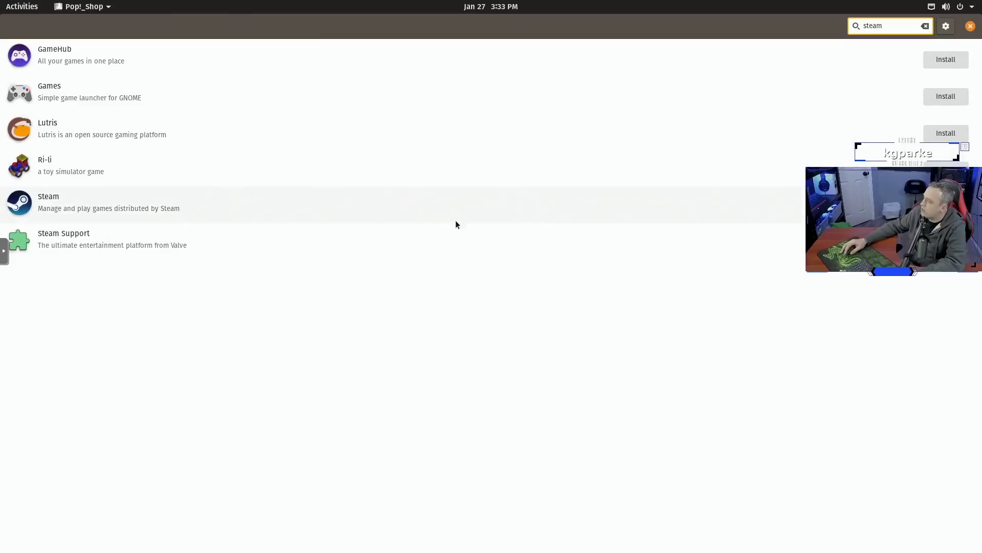
{"action": "left_click", "coordinate": [456, 220]}
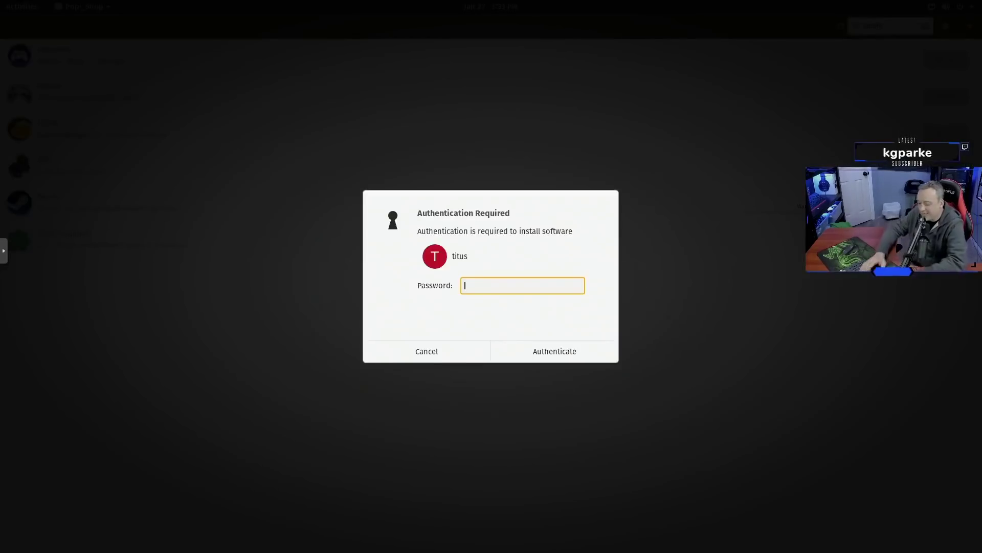
{"action": "type", "text": "•"}
{"action": "key", "text": "Return"}
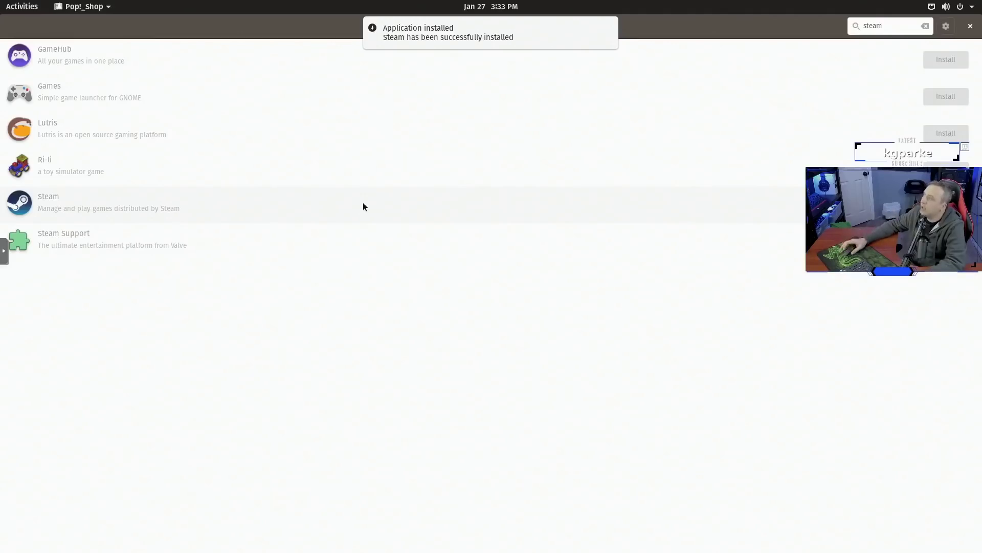
Install Lutris from its shop page, and close Pop!_Shop
{"action": "left_click", "coordinate": [641, 130]}
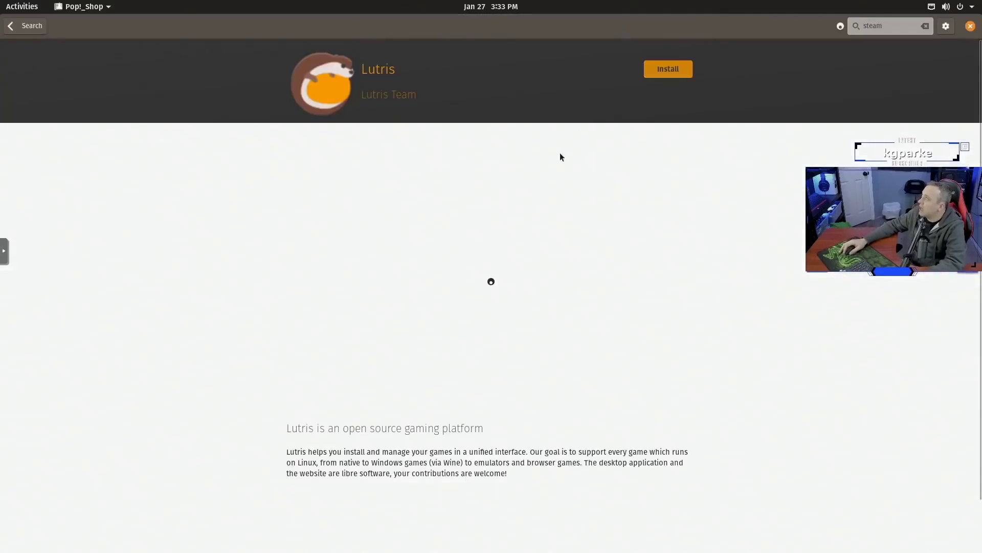
{"action": "left_click", "coordinate": [674, 69]}
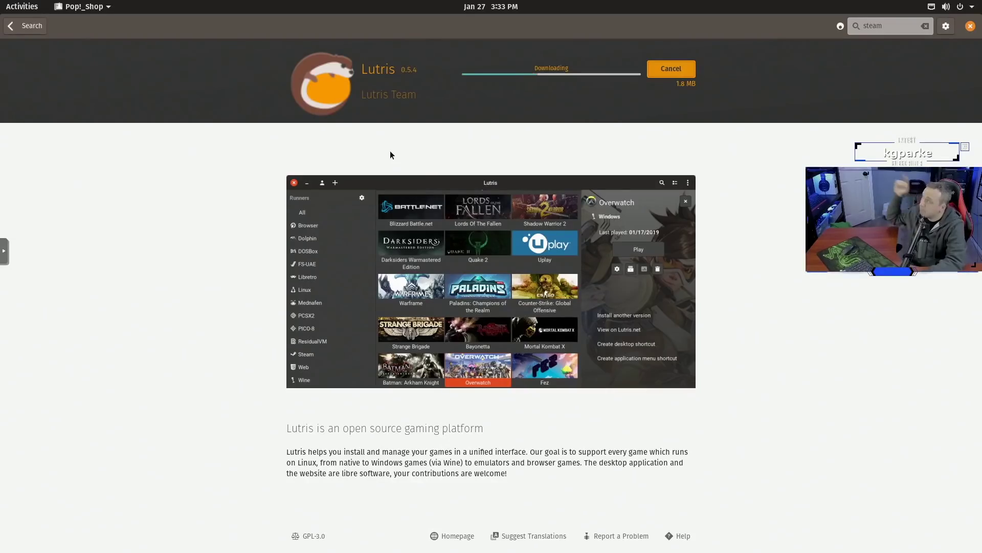
{"action": "left_click", "coordinate": [25, 29]}
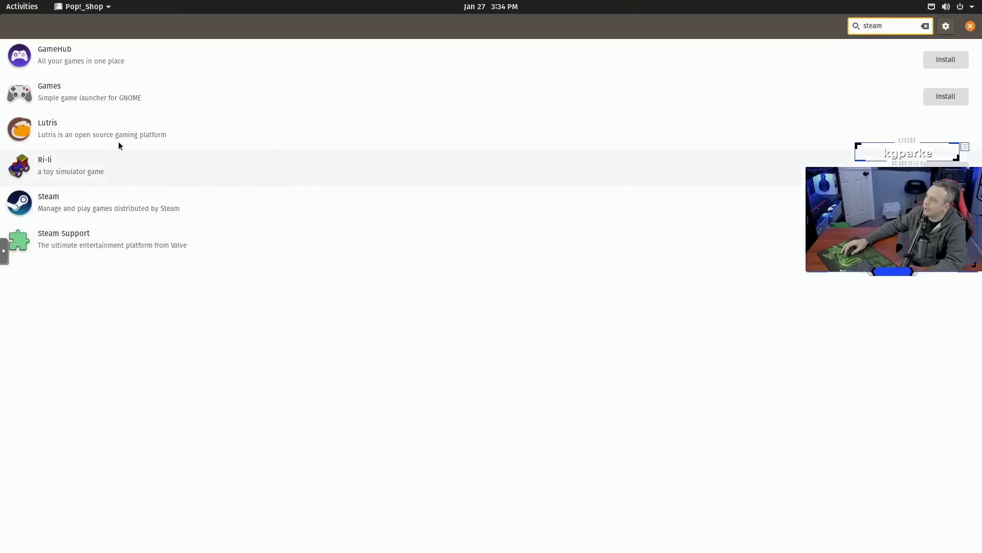
{"action": "left_click", "coordinate": [970, 26]}
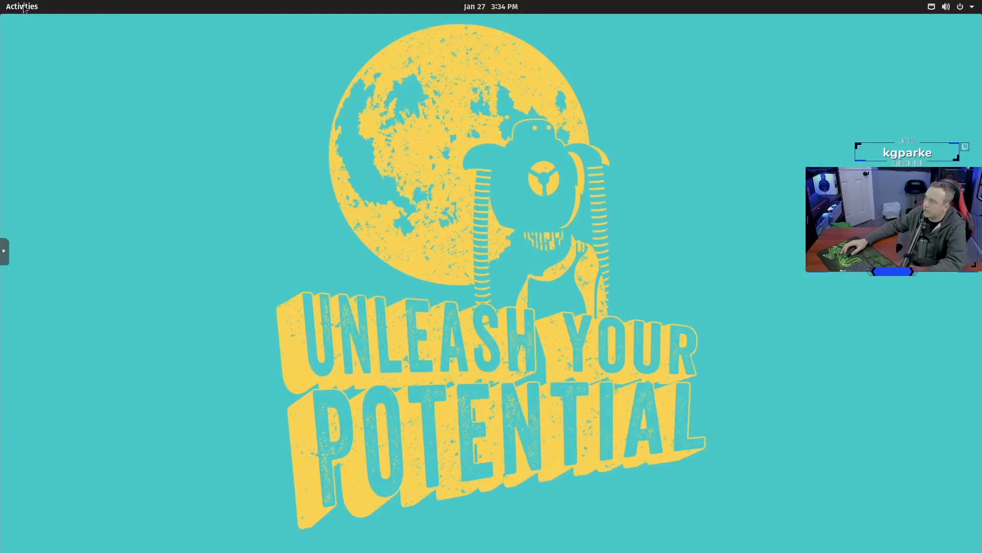
Search the system for "steam", launch Steam, and close its welcome window without logging in
{"action": "key", "text": "super"}
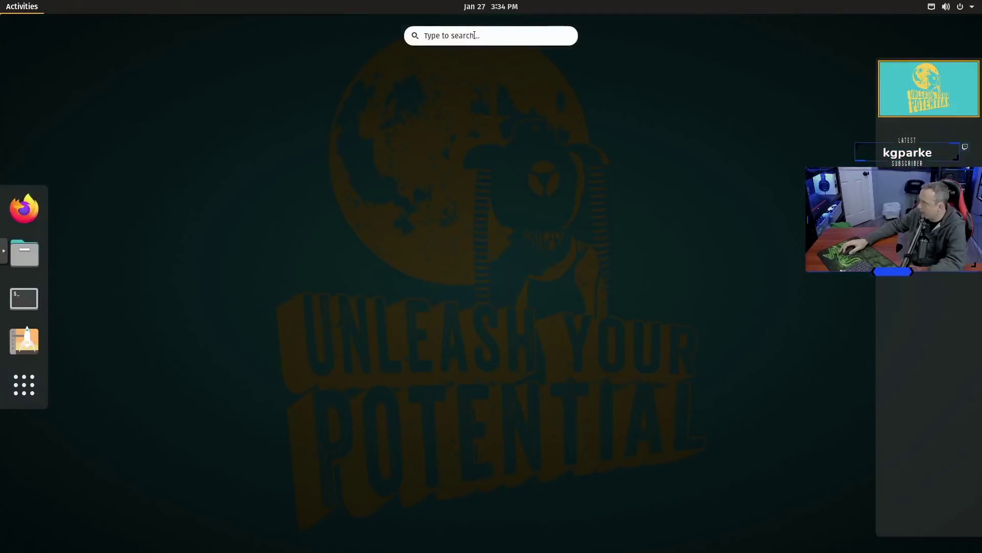
{"action": "type", "text": "steam"}
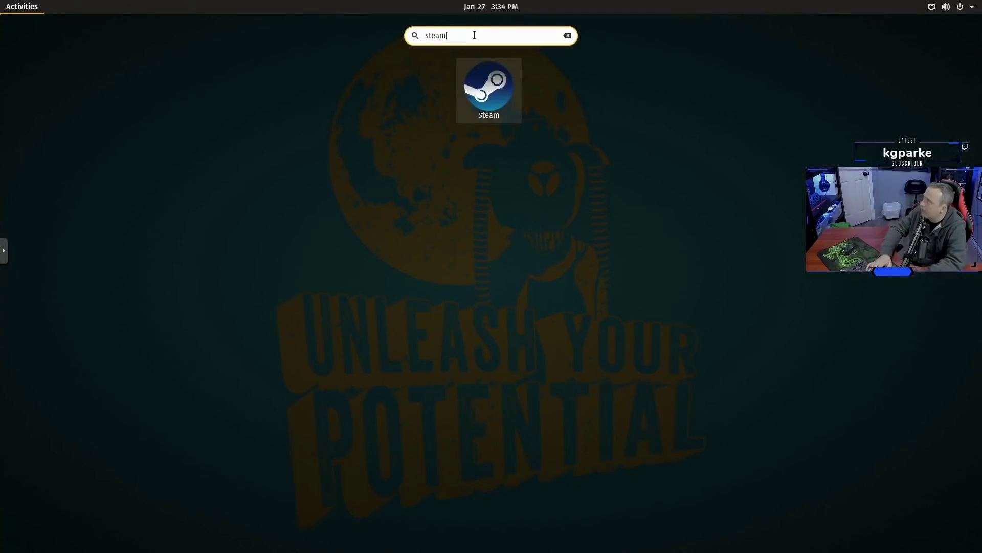
{"action": "key", "text": "Return"}
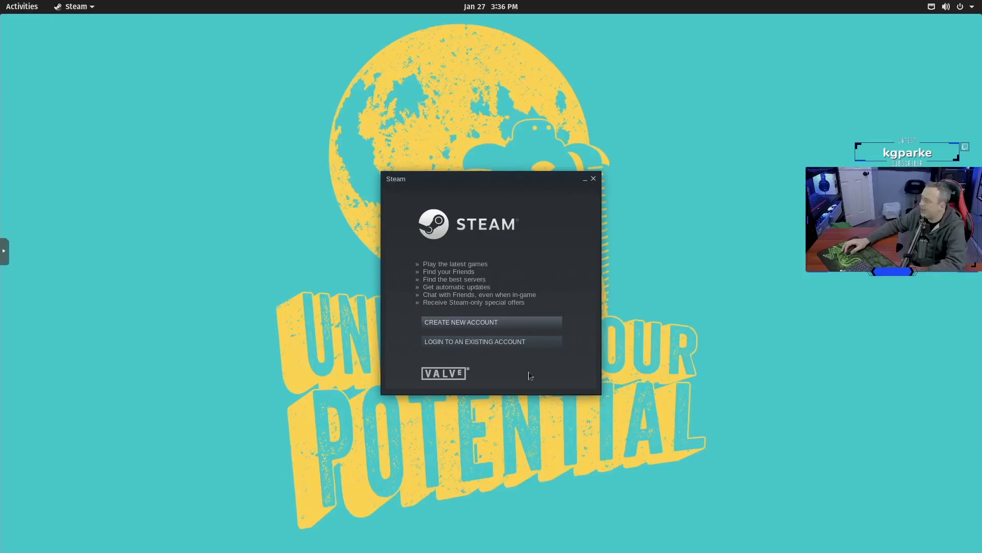
{"action": "left_click", "coordinate": [593, 179]}
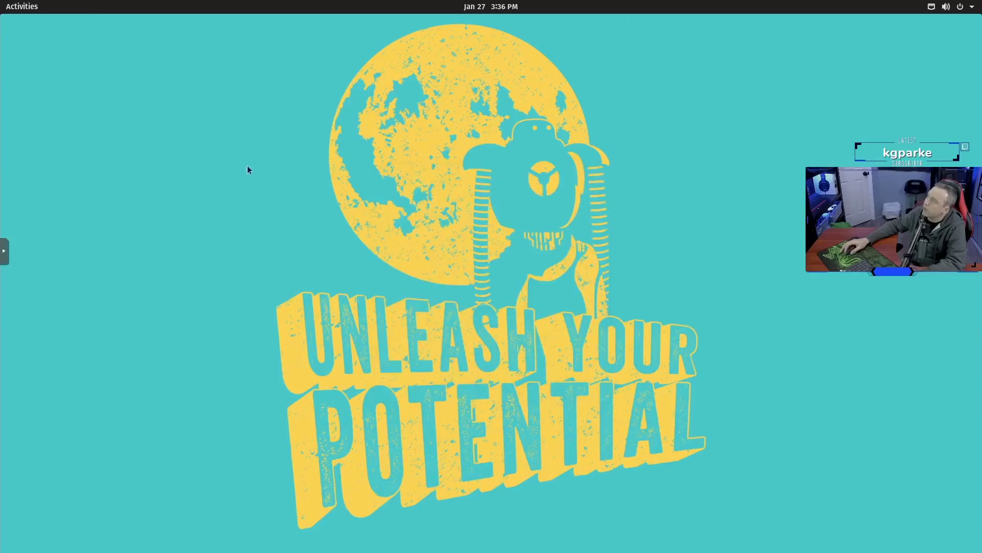
Switch to Firefox, view the User Themes page on extensions.gnome.org, and return to the site's extension list
{"action": "left_click", "coordinate": [28, 10]}
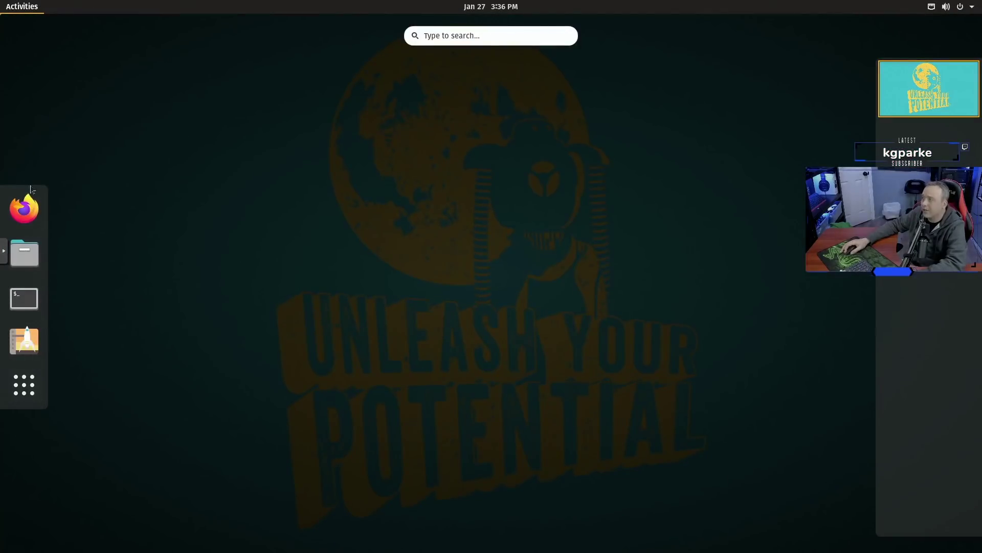
{"action": "left_click", "coordinate": [24, 205]}
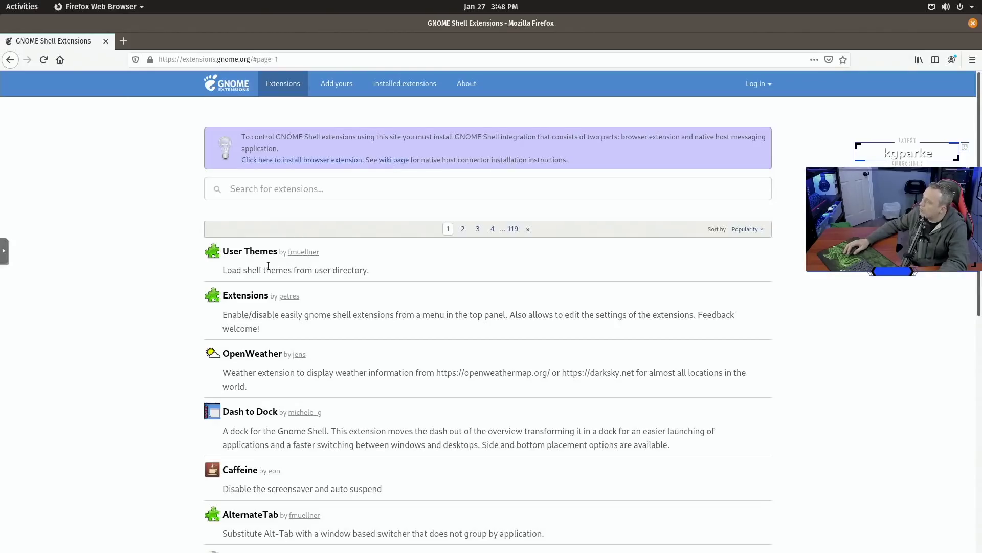
{"action": "left_click", "coordinate": [249, 251]}
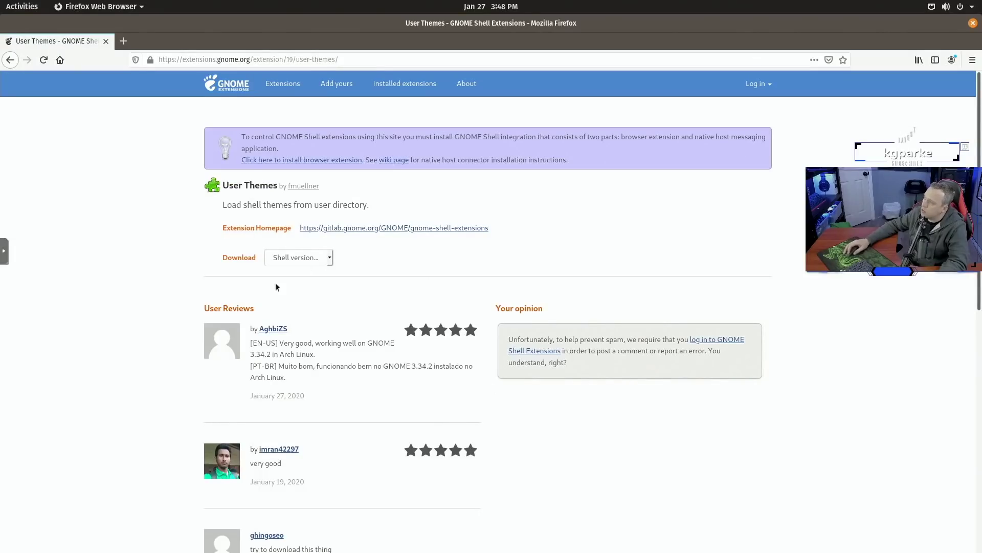
{"action": "left_click", "coordinate": [239, 90]}
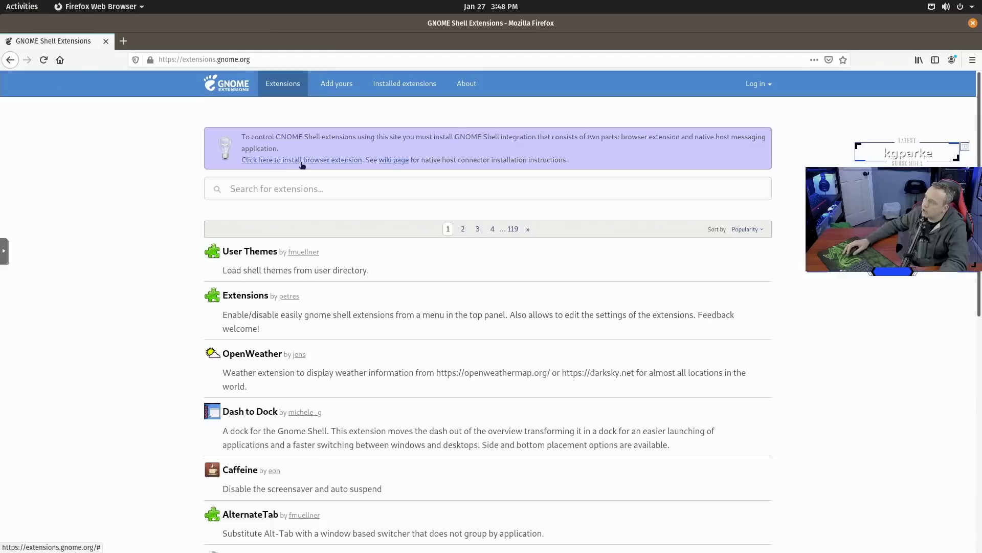
Install the GNOME Shell integration add-on from extensions.gnome.org, granting the permissions it requests
{"action": "left_click", "coordinate": [329, 160]}
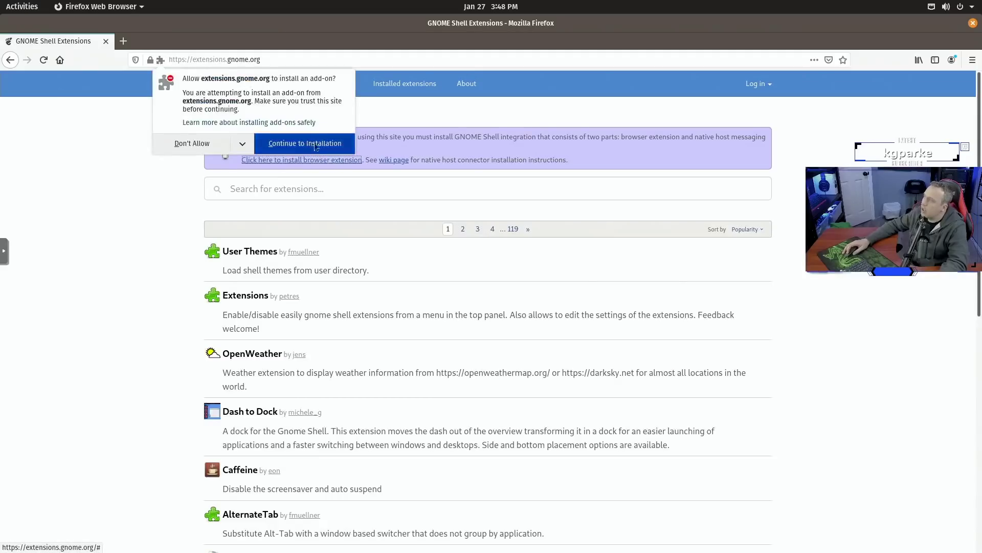
{"action": "left_click", "coordinate": [330, 143]}
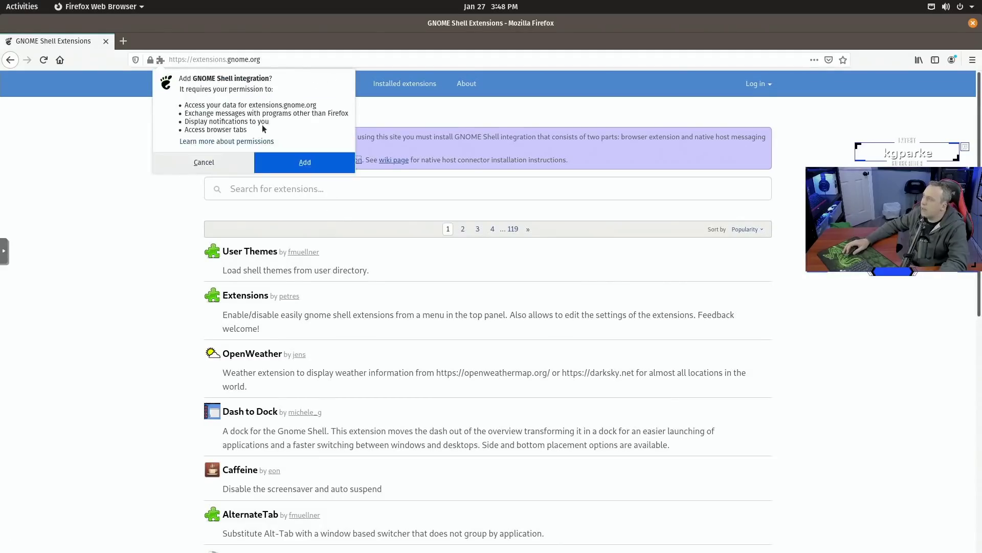
{"action": "left_click", "coordinate": [308, 162]}
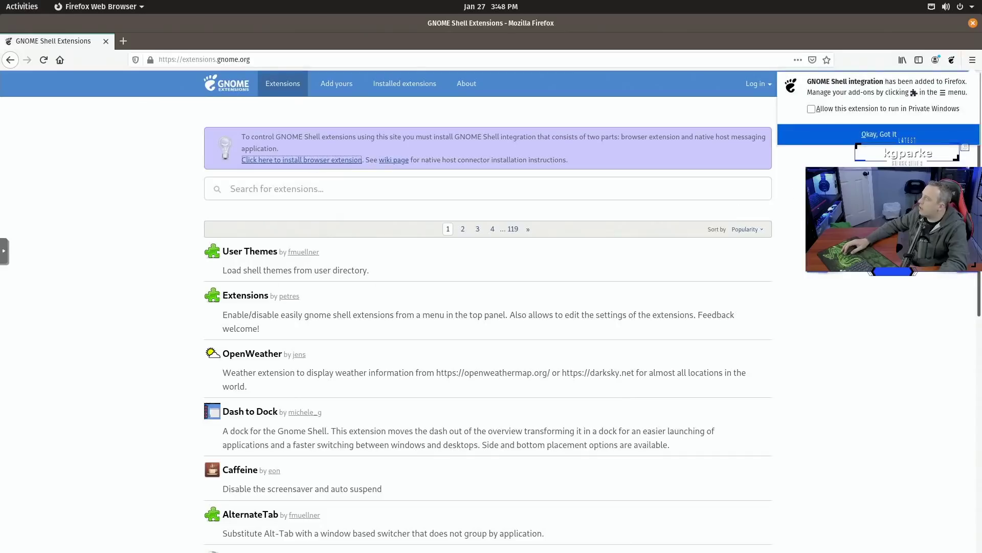
{"action": "left_click", "coordinate": [843, 132]}
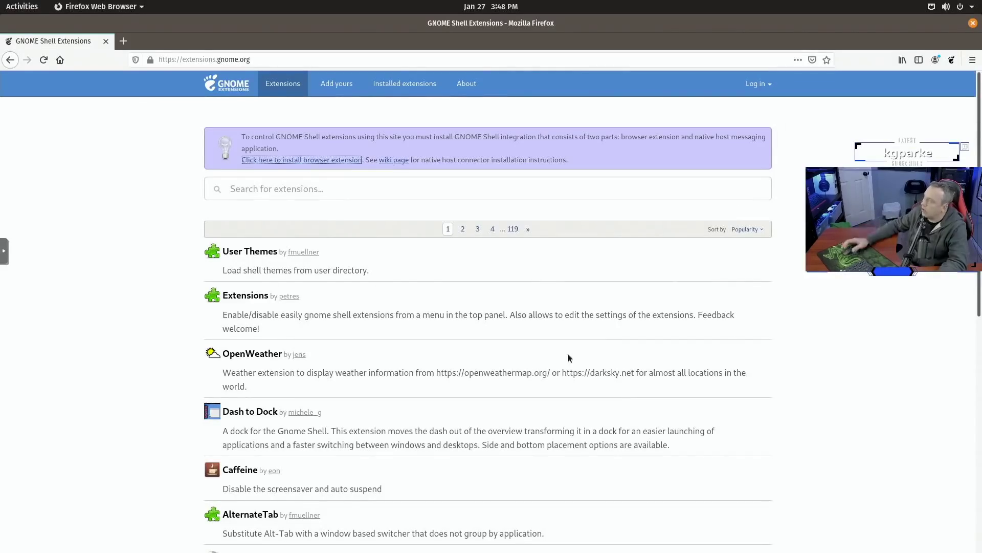
Enable the User Themes extension from its page and confirm its download and installation
{"action": "left_click", "coordinate": [256, 252]}
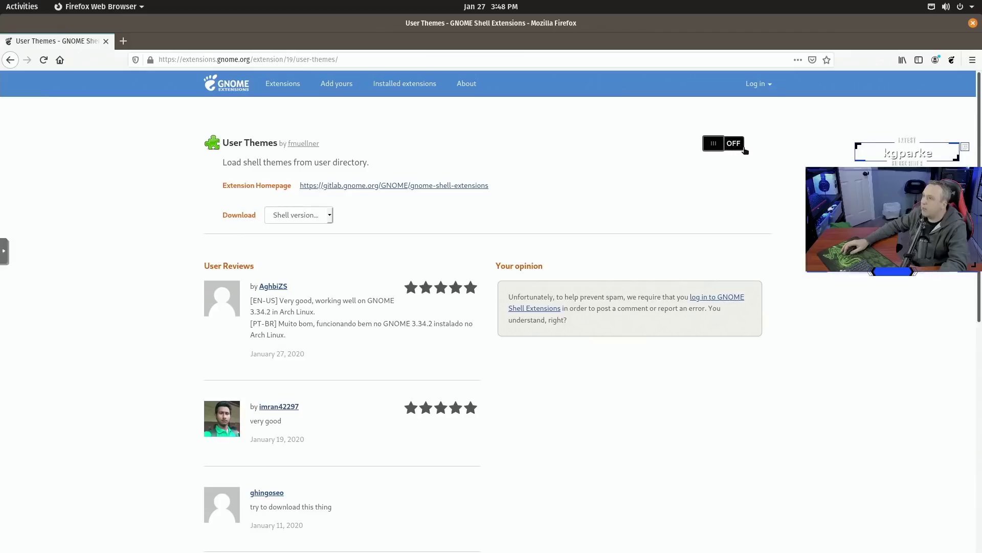
{"action": "left_click", "coordinate": [723, 144]}
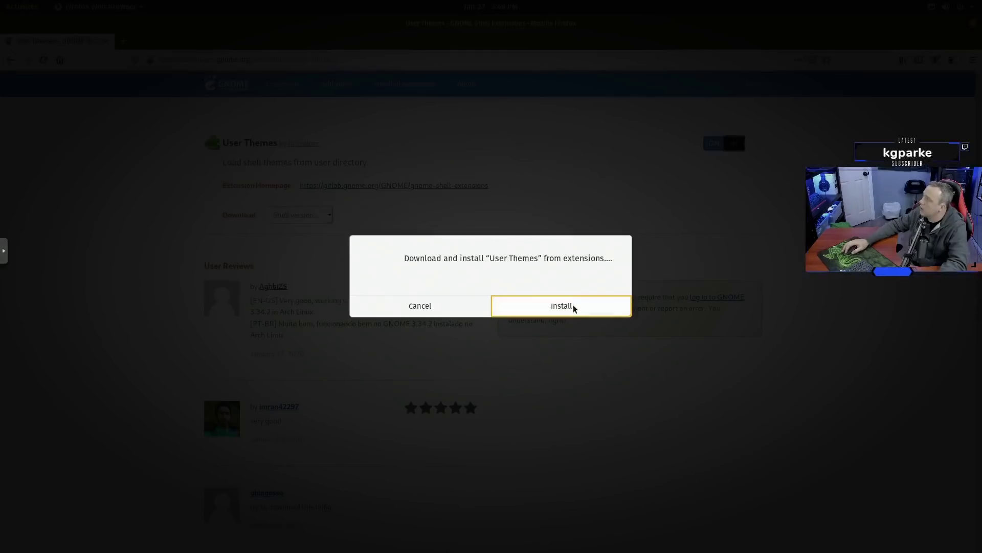
{"action": "left_click", "coordinate": [573, 306]}
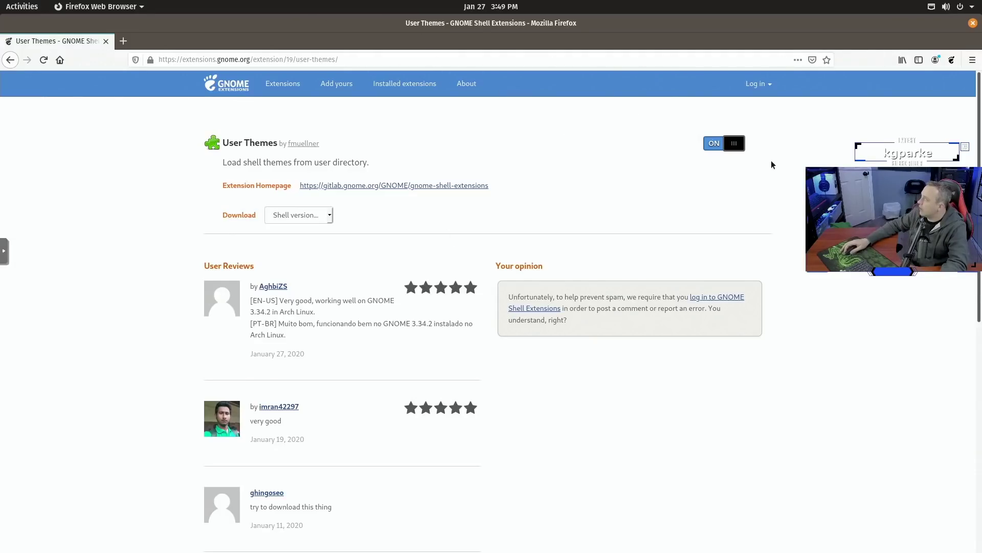
Return to the extension list, open the Extensions extension by petres, enable it and confirm its installation
{"action": "left_click", "coordinate": [10, 60]}
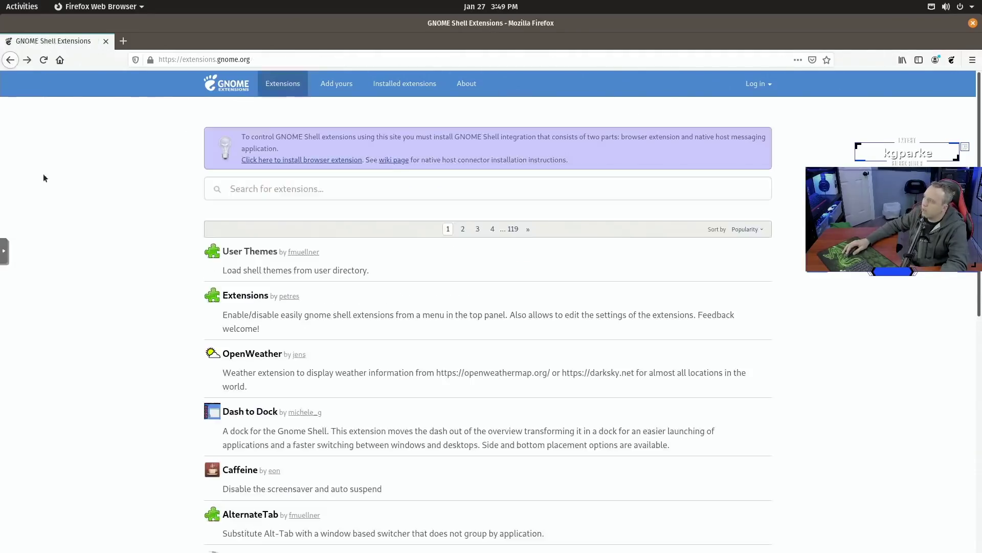
{"action": "left_click", "coordinate": [247, 296]}
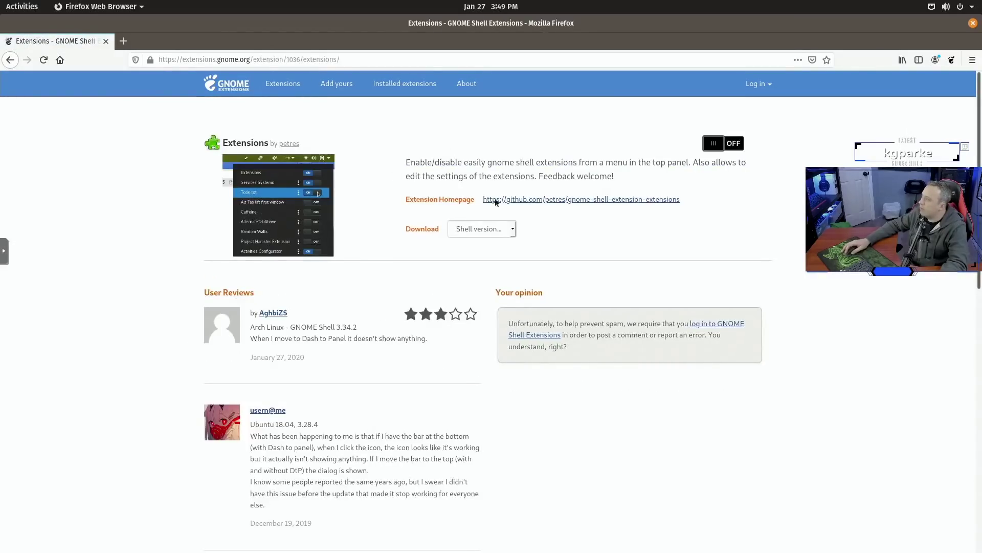
{"action": "left_click", "coordinate": [713, 143]}
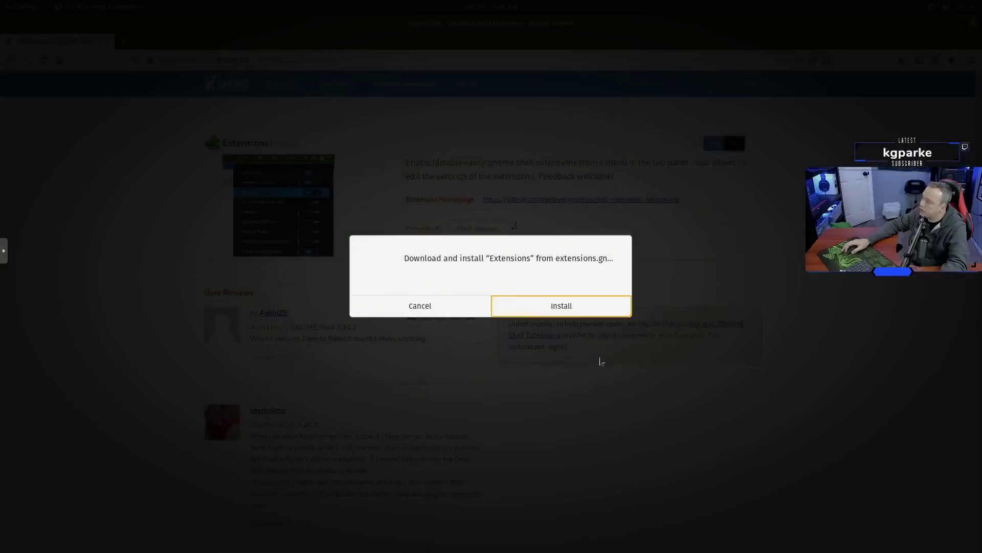
{"action": "left_click", "coordinate": [564, 310]}
Go back to the extension list, open the Dash to Dock page and enable that extension
{"action": "left_click", "coordinate": [10, 60]}
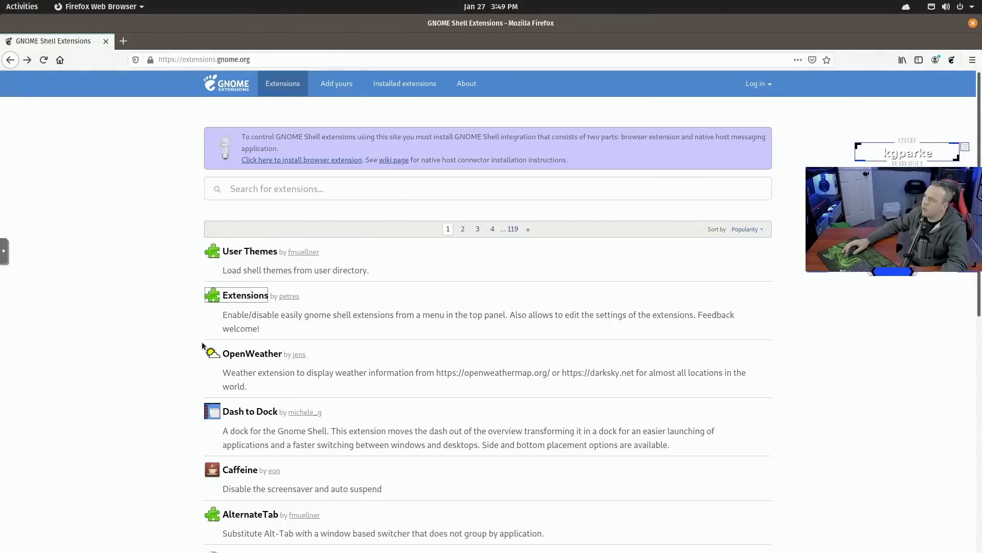
{"action": "left_click", "coordinate": [255, 413]}
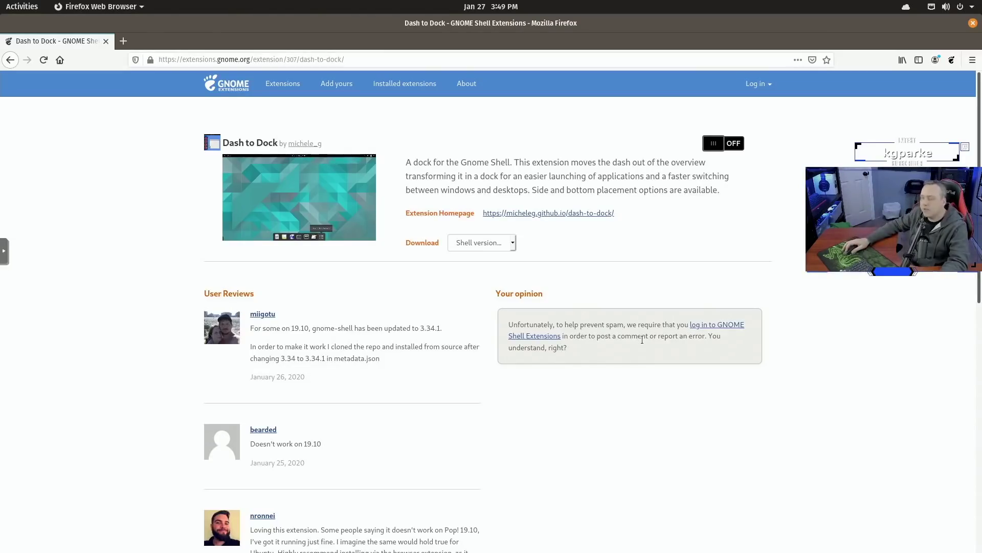
{"action": "left_click", "coordinate": [718, 147]}
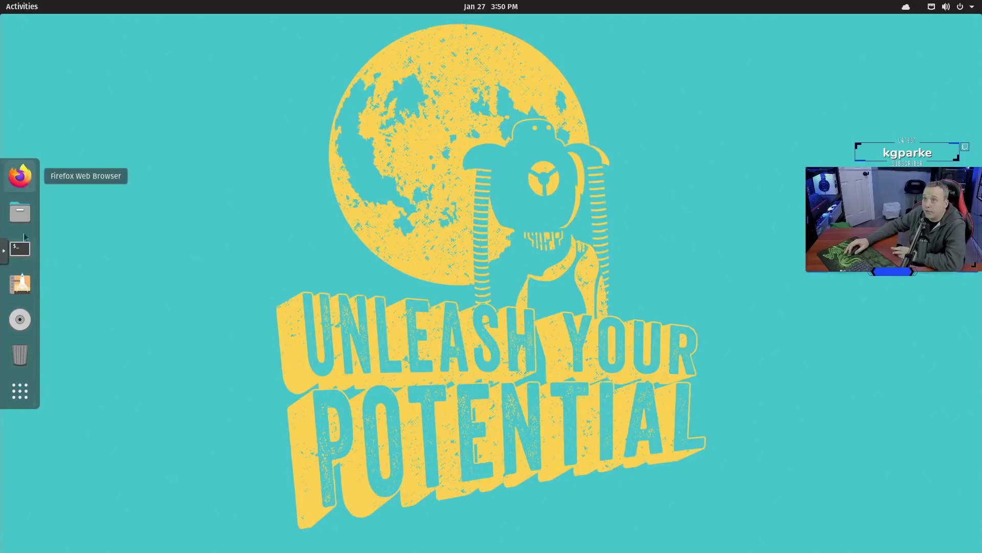
Examine the Pop!_OS desktop's dock, Activities overview and system menu
{"action": "left_click", "coordinate": [23, 7]}
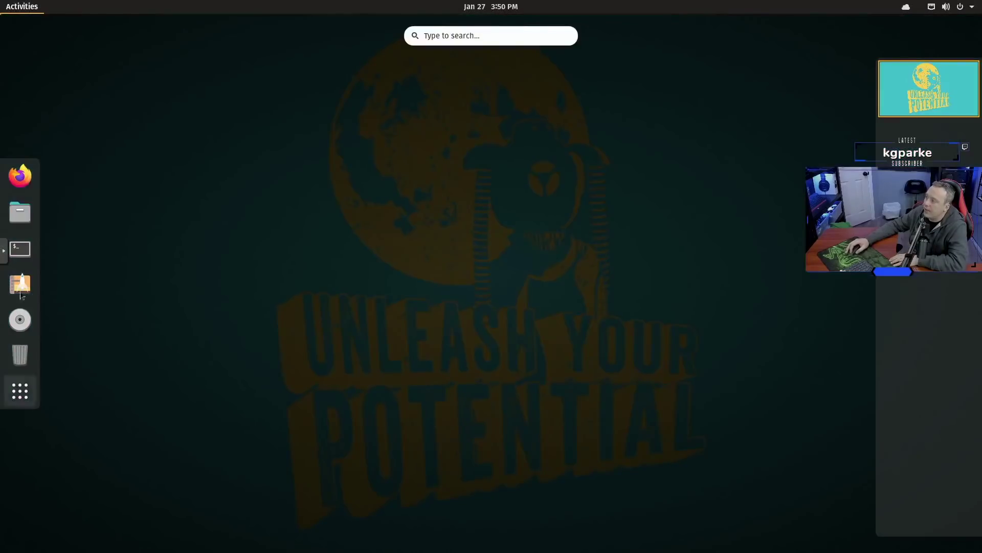
{"action": "left_click", "coordinate": [32, 9]}
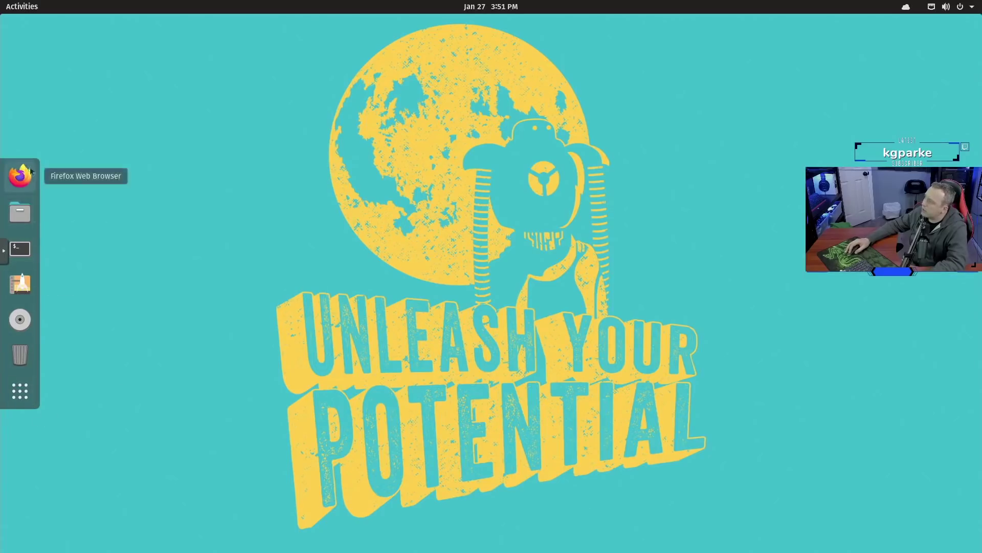
{"action": "left_click", "coordinate": [967, 7]}
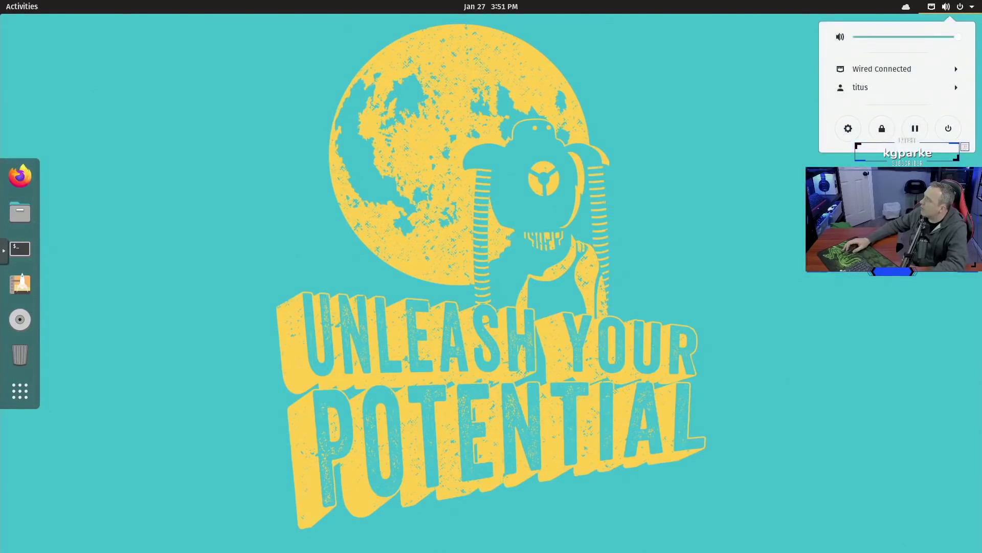
{"action": "left_click", "coordinate": [442, 155]}
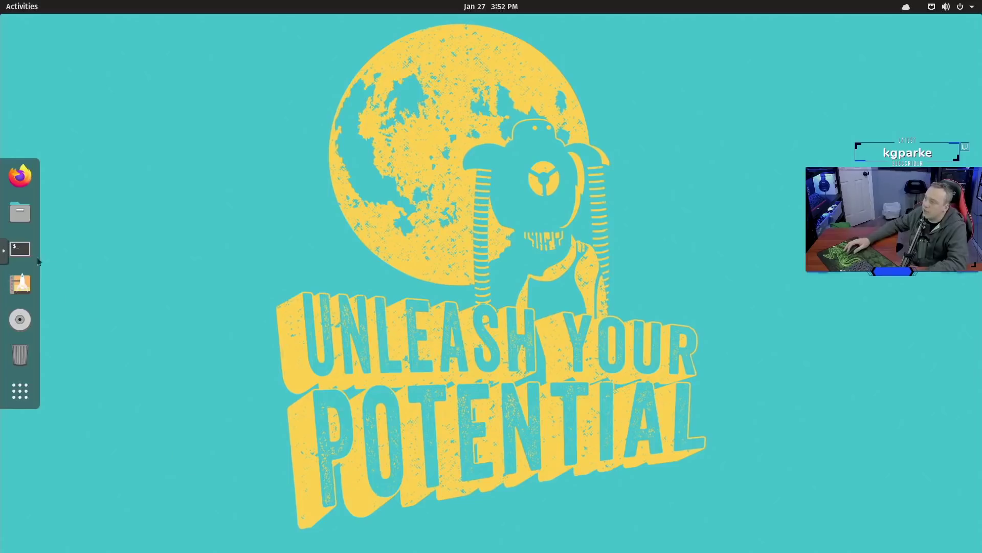
{"action": "left_click", "coordinate": [21, 249]}
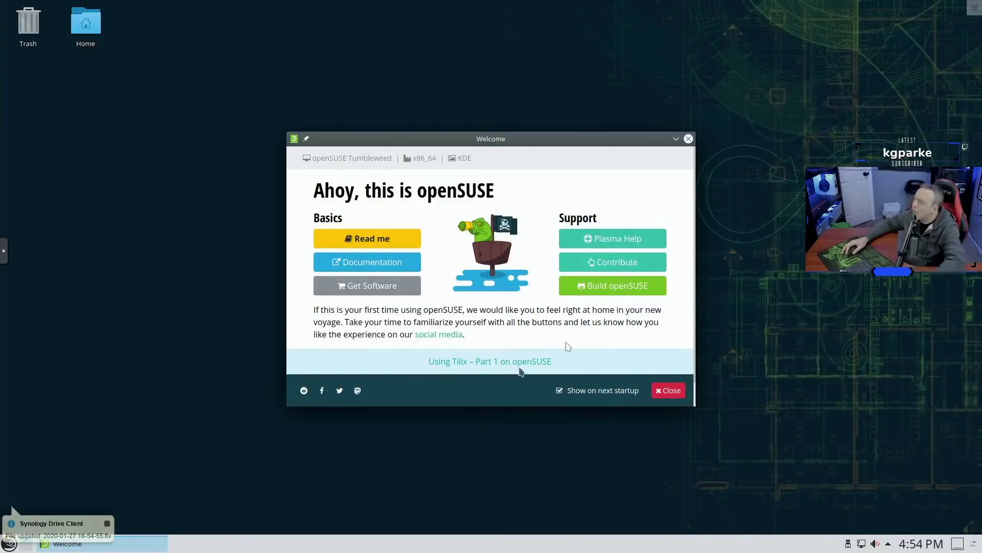
Close the openSUSE Welcome window and switch the application launcher widget to the Application Menu alternative
{"action": "left_click", "coordinate": [689, 139]}
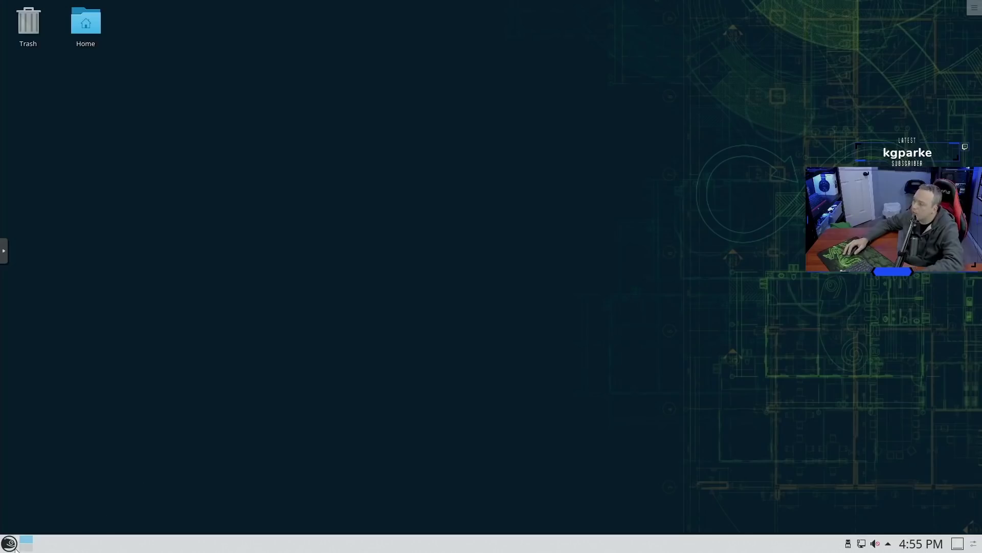
{"action": "left_click", "coordinate": [9, 543]}
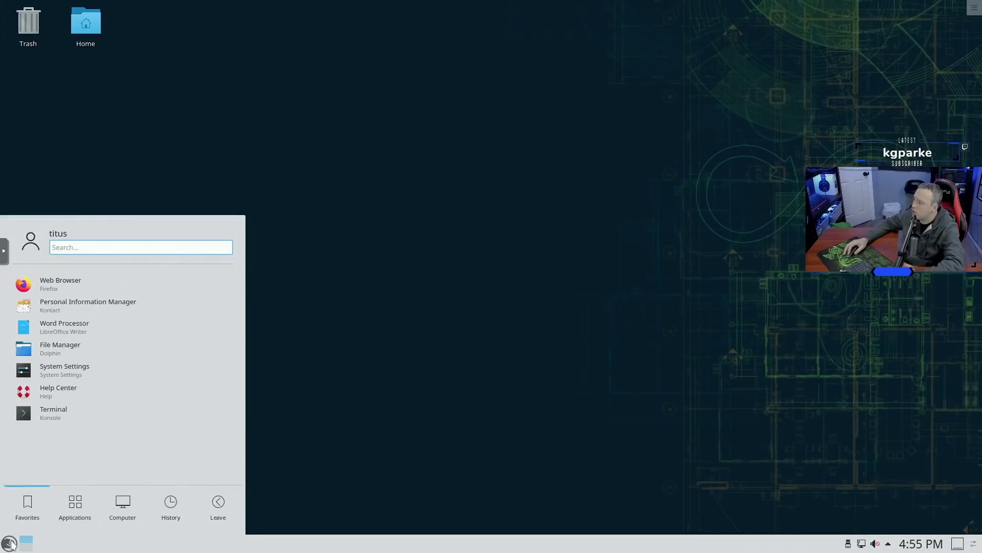
{"action": "right_click", "coordinate": [10, 543]}
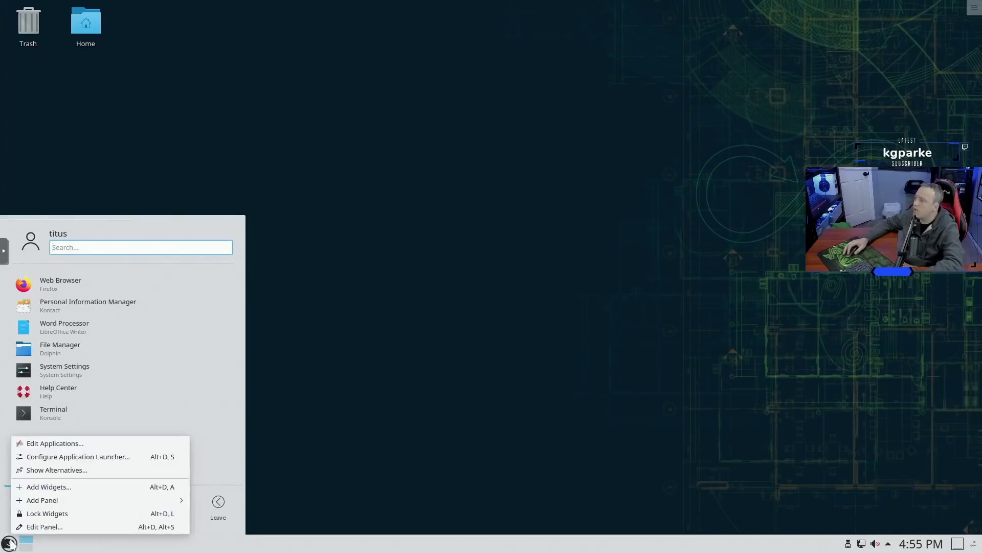
{"action": "left_click", "coordinate": [56, 469]}
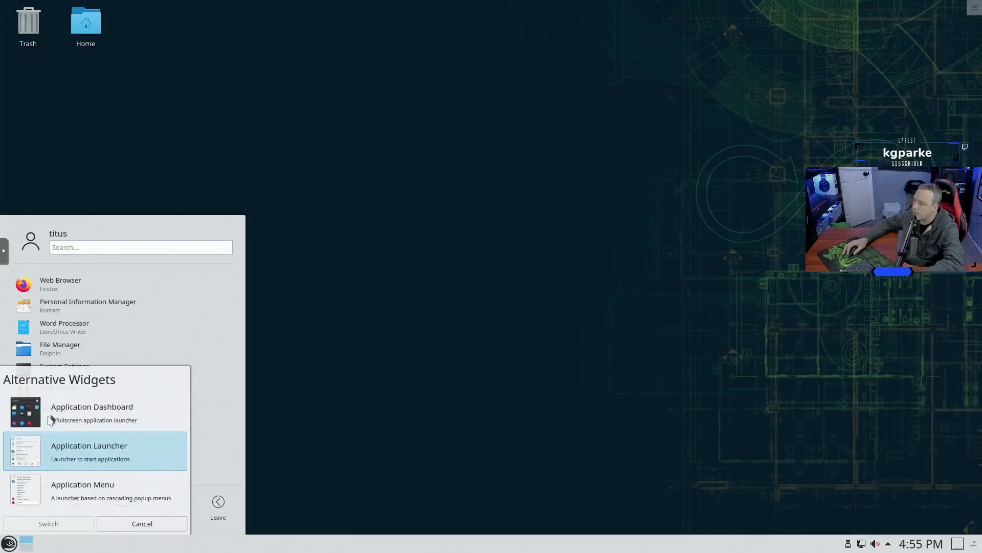
{"action": "left_click", "coordinate": [39, 500]}
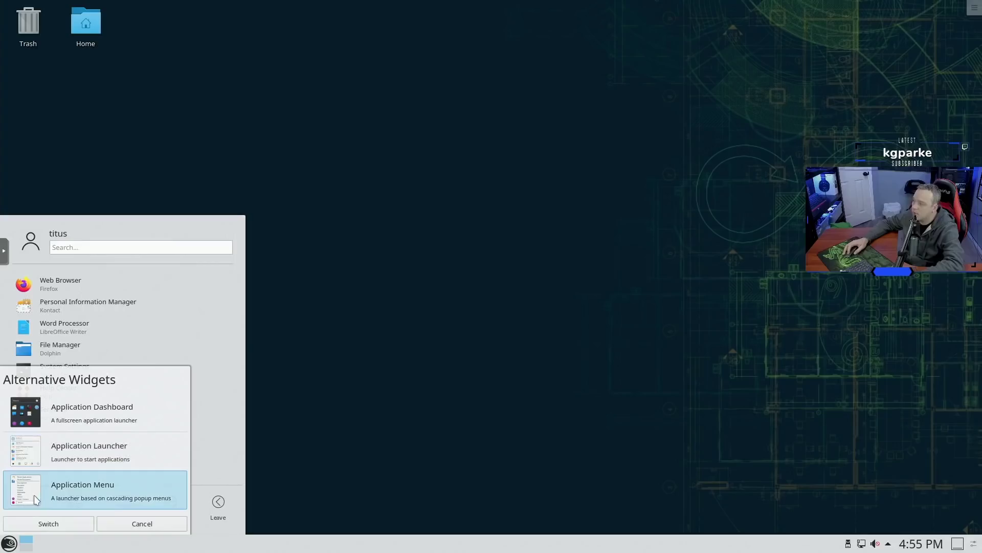
{"action": "left_click", "coordinate": [51, 523]}
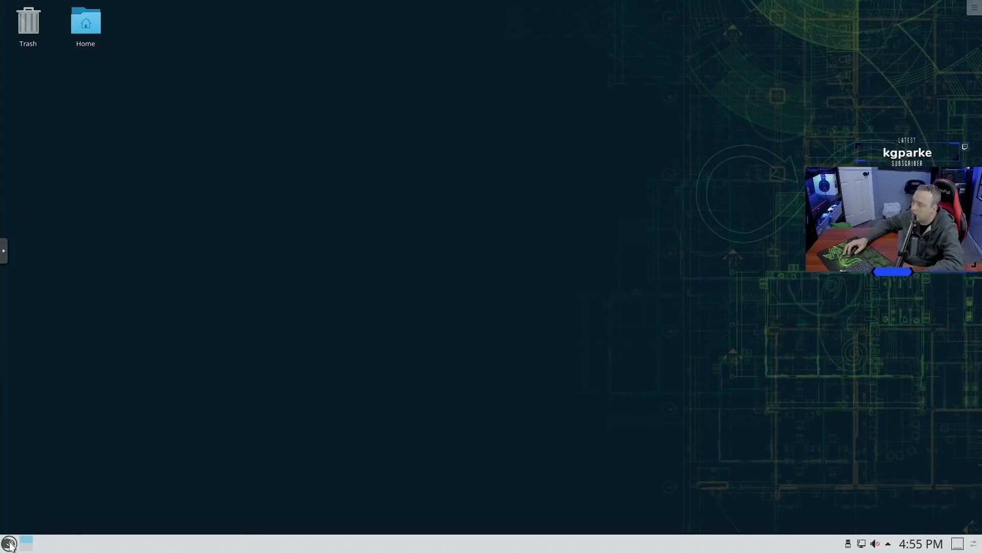
Open the Global Theme page in System Settings and install the Sweet KDE theme from the downloadable global themes
{"action": "left_click", "coordinate": [9, 543]}
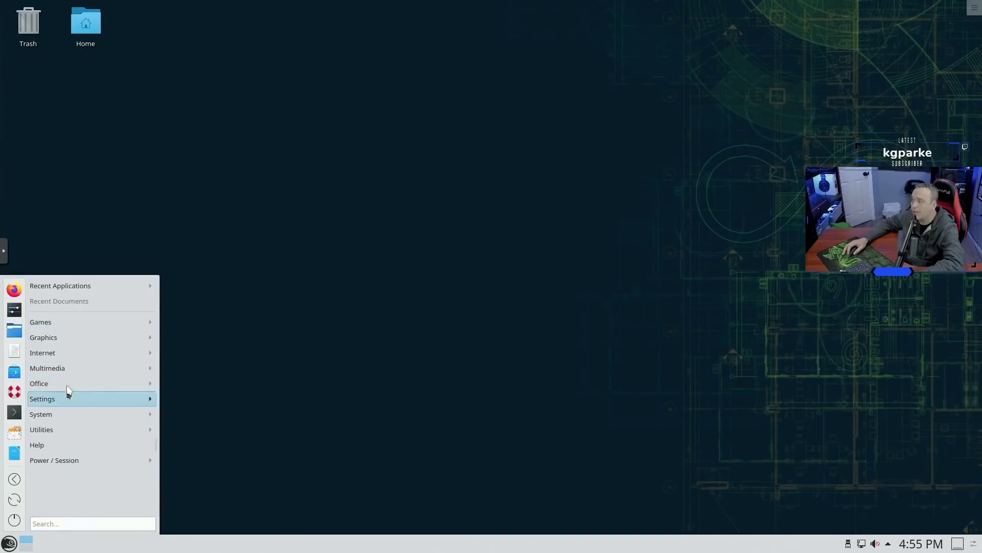
{"action": "mouse_move", "coordinate": [67, 337]}
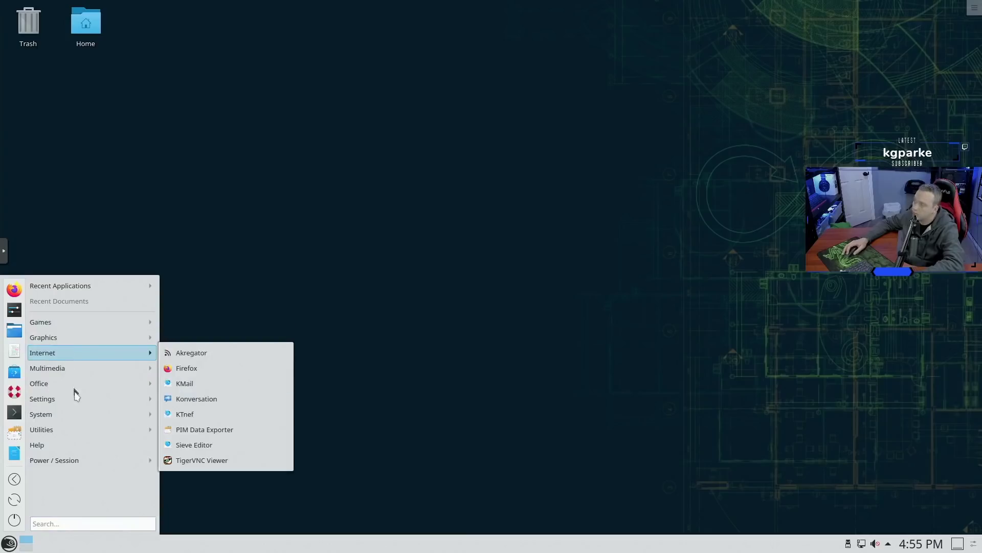
{"action": "left_click", "coordinate": [14, 310]}
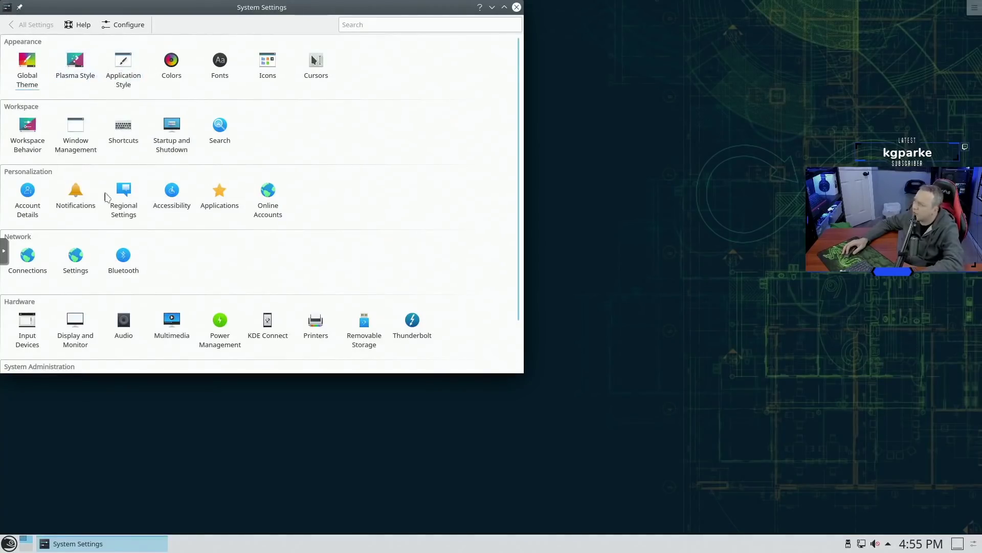
{"action": "left_click", "coordinate": [27, 69]}
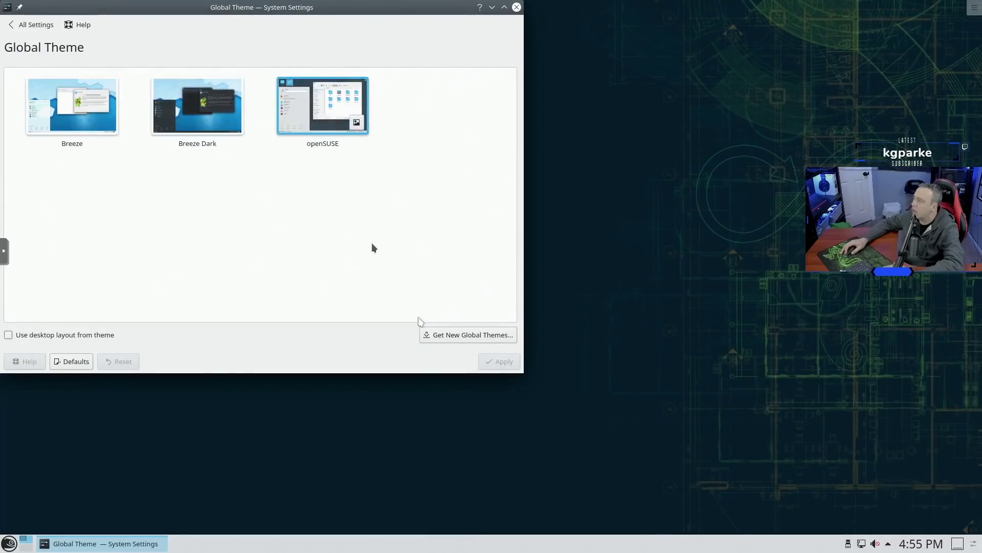
{"action": "left_click", "coordinate": [450, 334]}
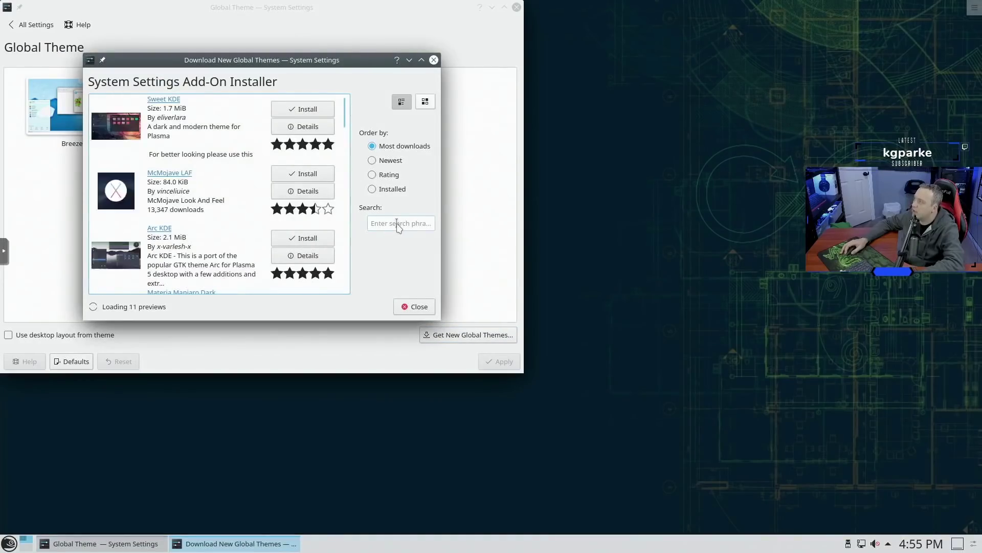
{"action": "left_click", "coordinate": [302, 109]}
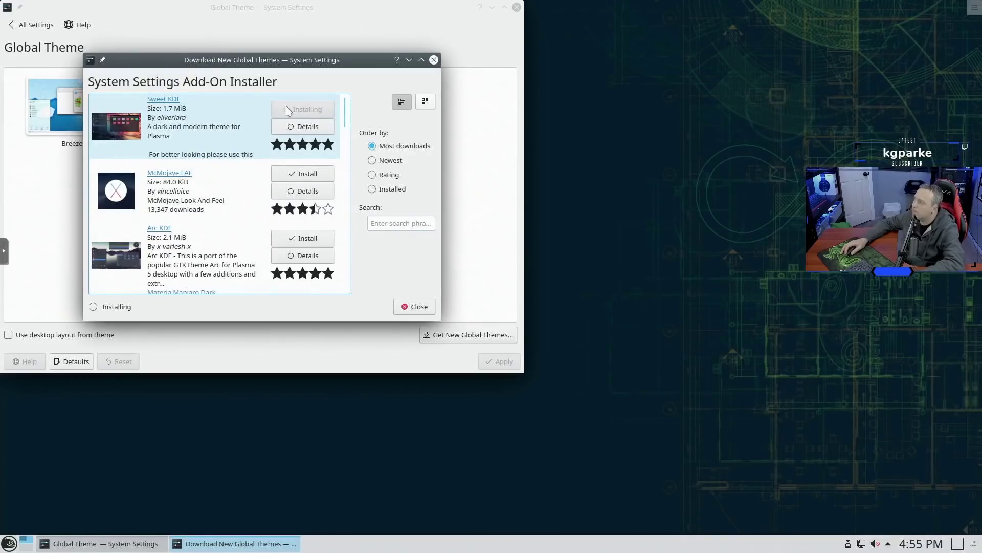
{"action": "left_click", "coordinate": [419, 307]}
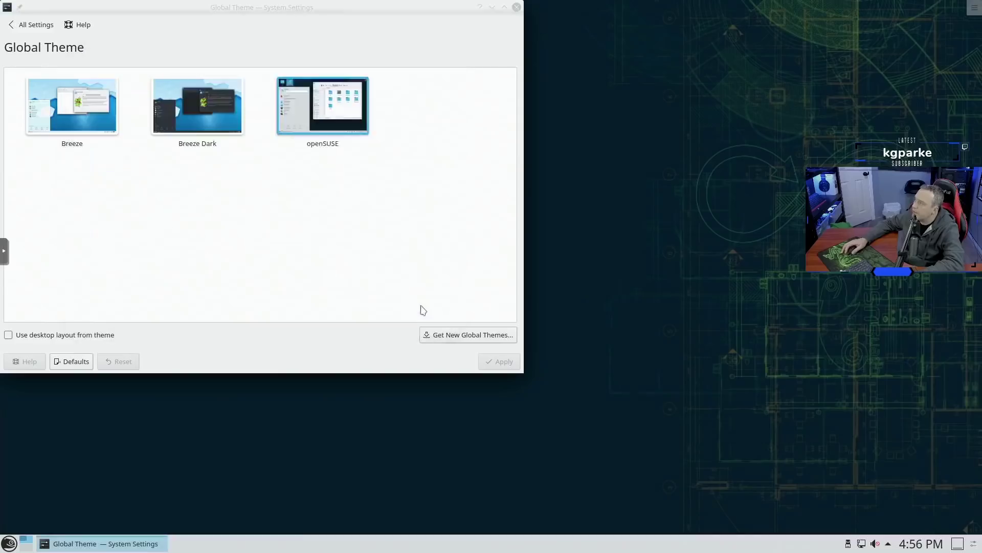
Apply the Sweet global theme and close System Settings
{"action": "left_click", "coordinate": [317, 125]}
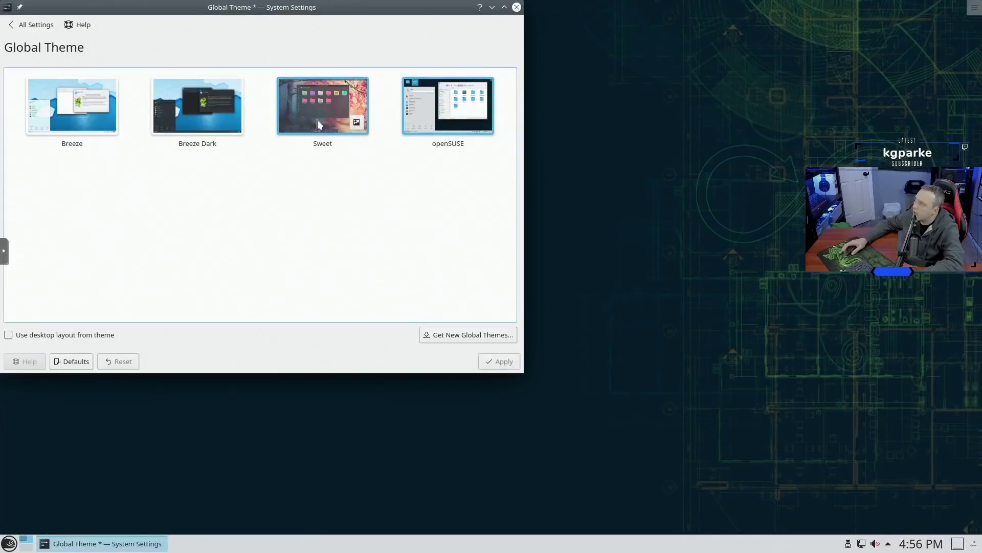
{"action": "left_click", "coordinate": [490, 362]}
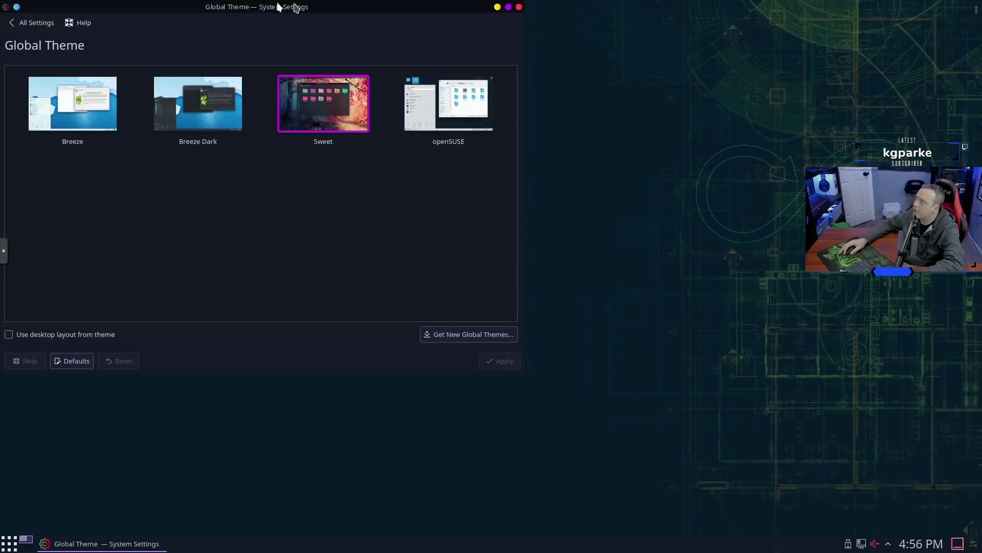
{"action": "left_click_drag", "start_coordinate": [285, 10], "coordinate": [404, 90]}
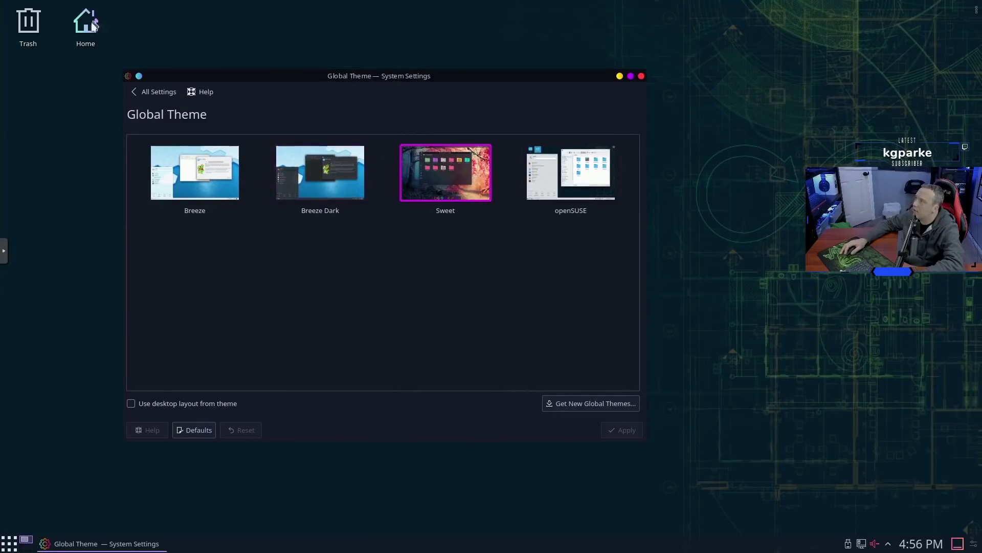
{"action": "left_click", "coordinate": [641, 77]}
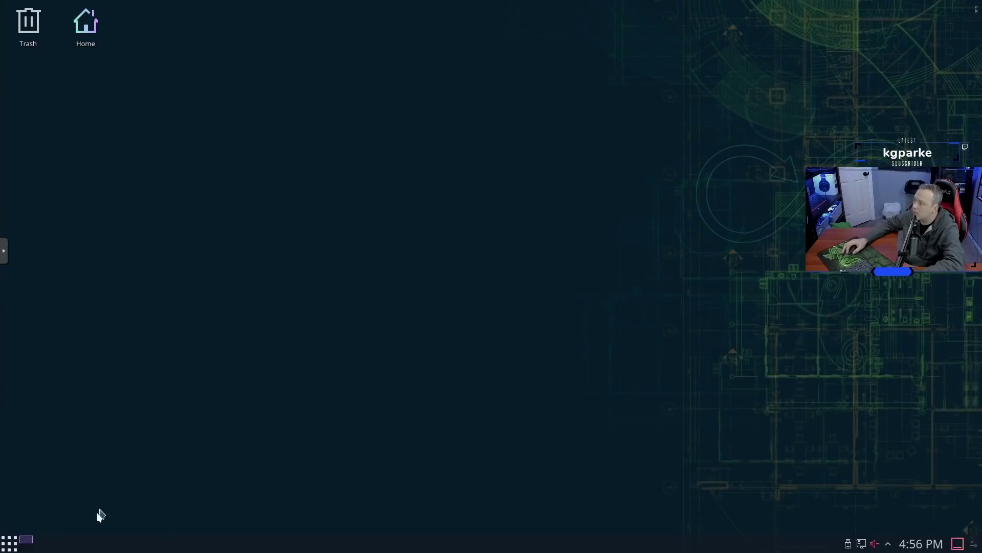
Browse the application menu's categories, search it for "yast" and launch YaST
{"action": "left_click", "coordinate": [6, 548]}
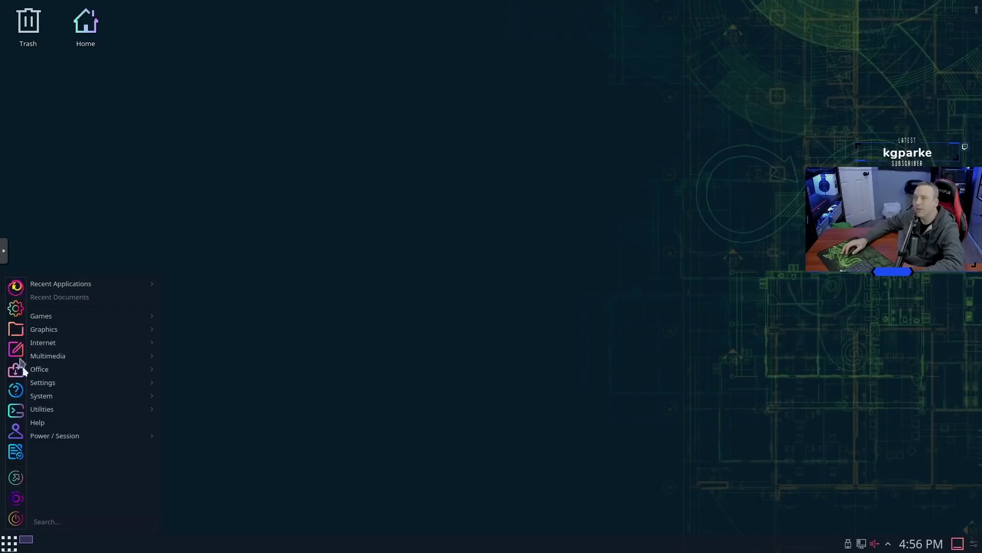
{"action": "mouse_move", "coordinate": [69, 365]}
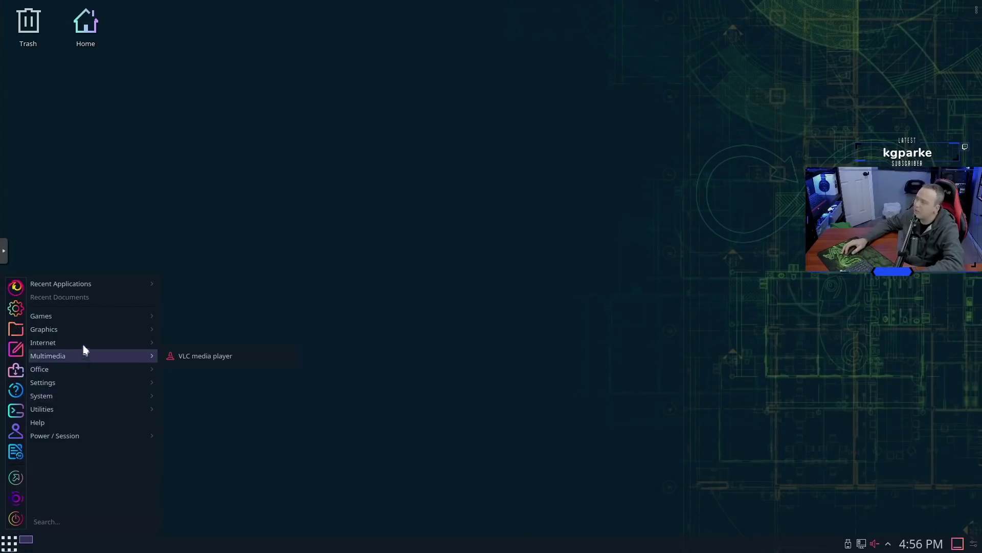
{"action": "mouse_move", "coordinate": [72, 346]}
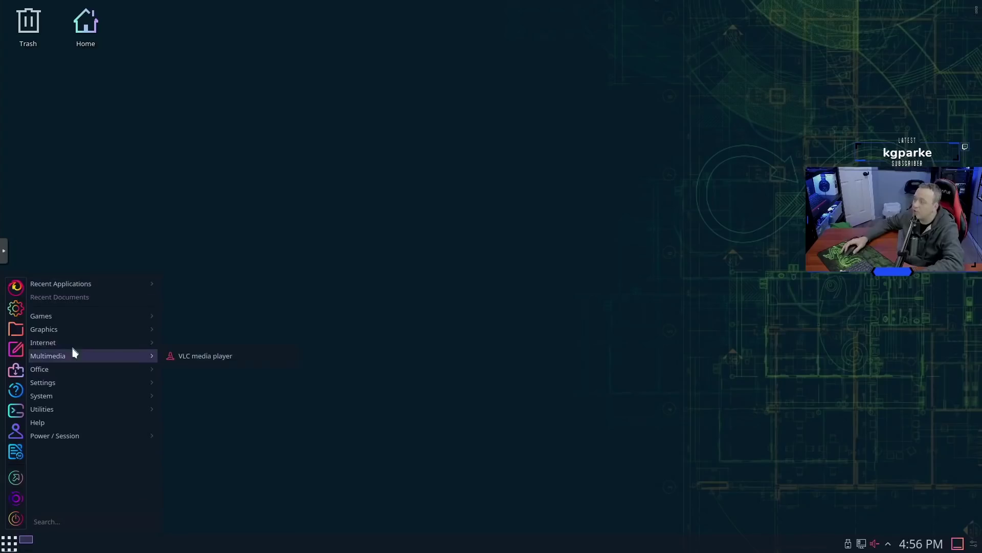
{"action": "mouse_move", "coordinate": [108, 347]}
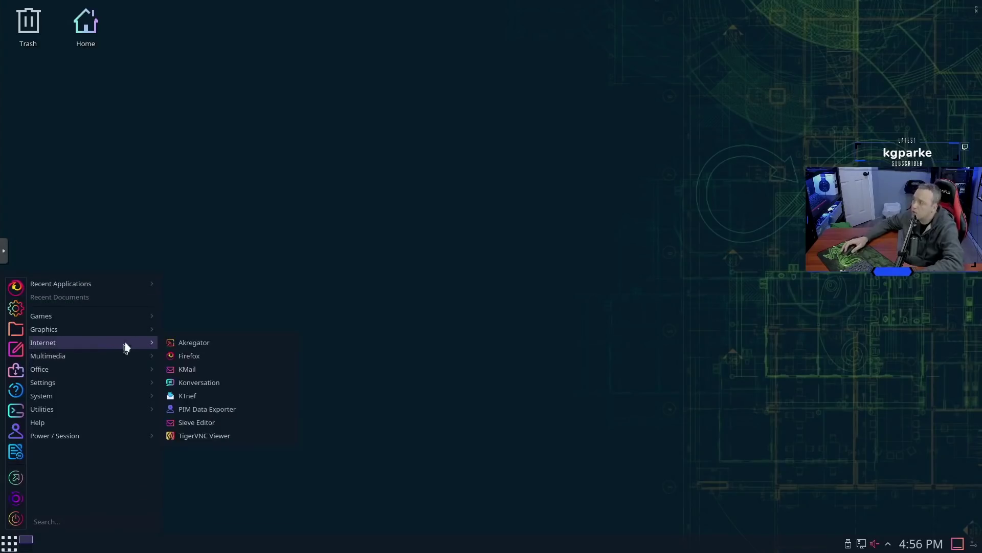
{"action": "mouse_move", "coordinate": [75, 319]}
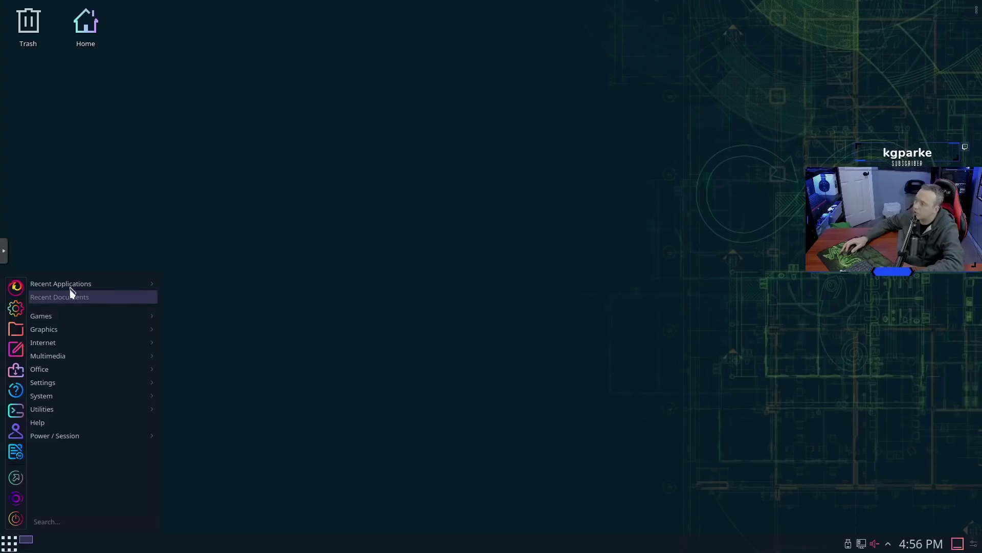
{"action": "mouse_move", "coordinate": [74, 288]}
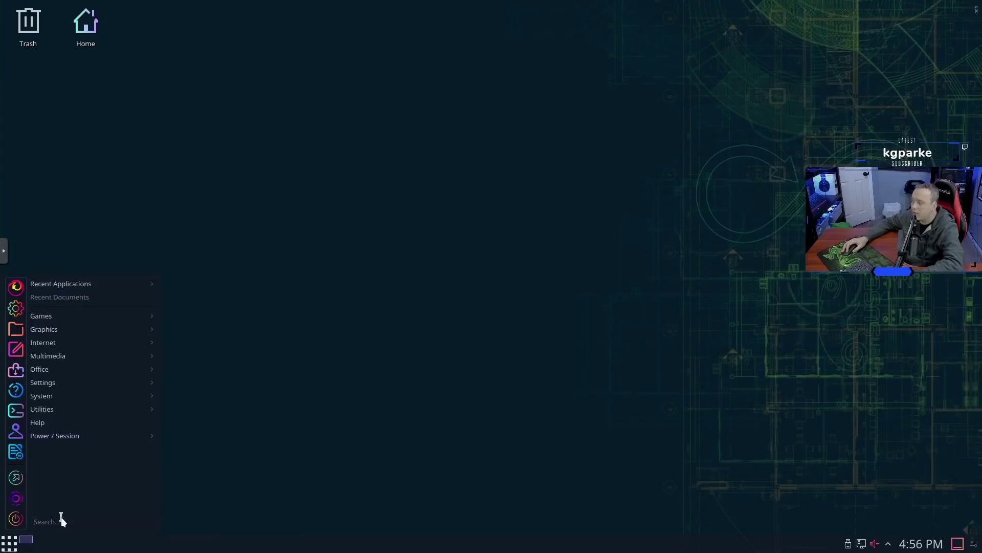
{"action": "type", "text": "yast"}
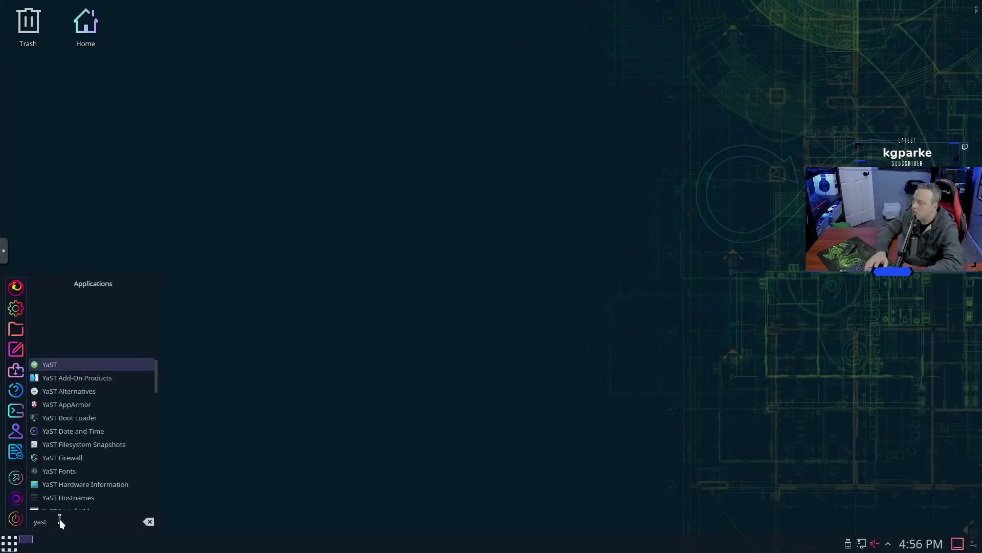
{"action": "key", "text": "Return"}
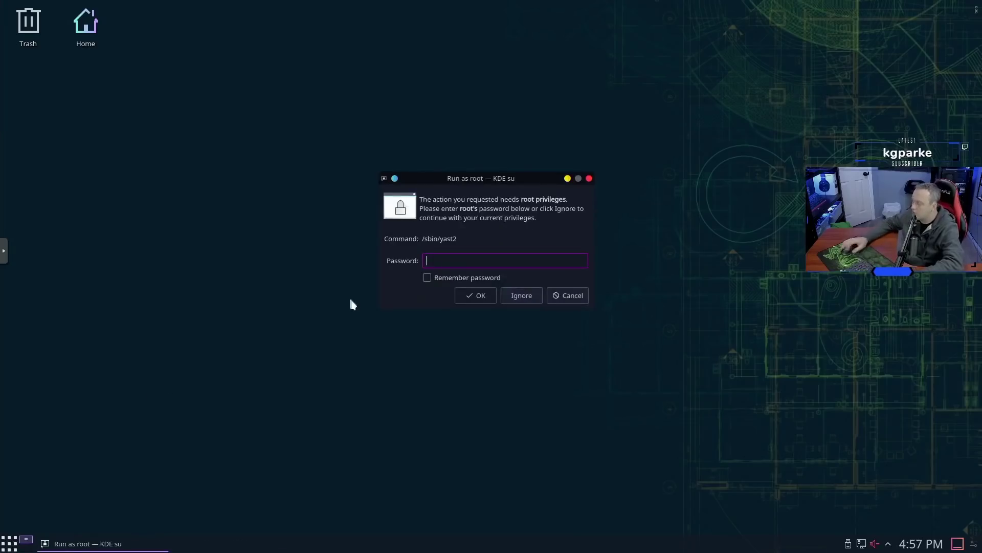
Enter the root password to authorize YaST and maximize the YaST Control Center window
{"action": "type", "text": "•••••"}
{"action": "key", "text": "Return"}
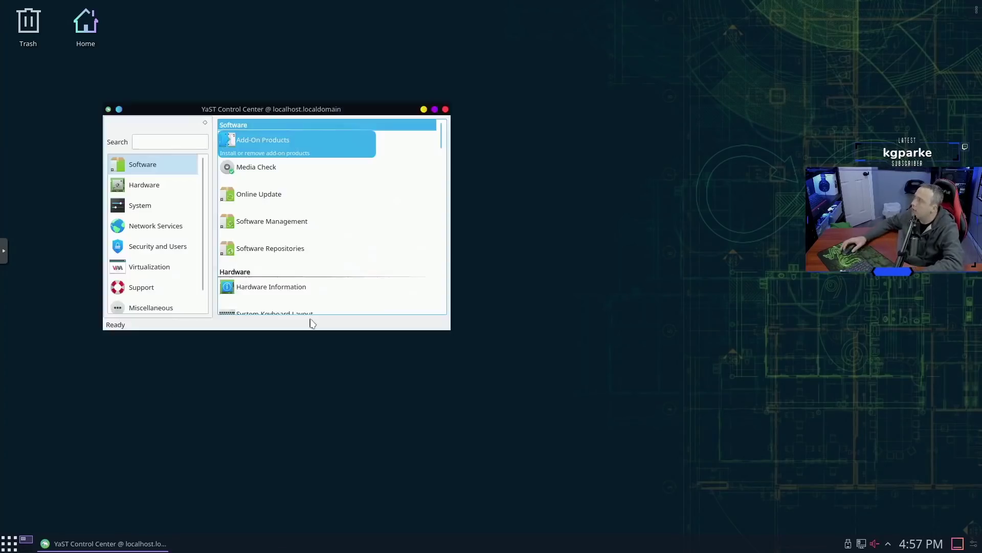
{"action": "left_click", "coordinate": [435, 110]}
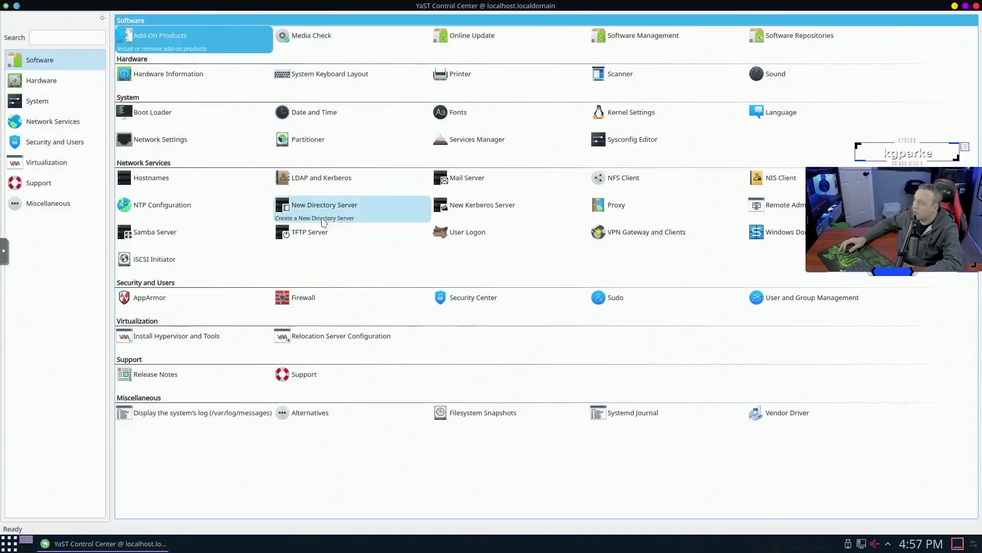